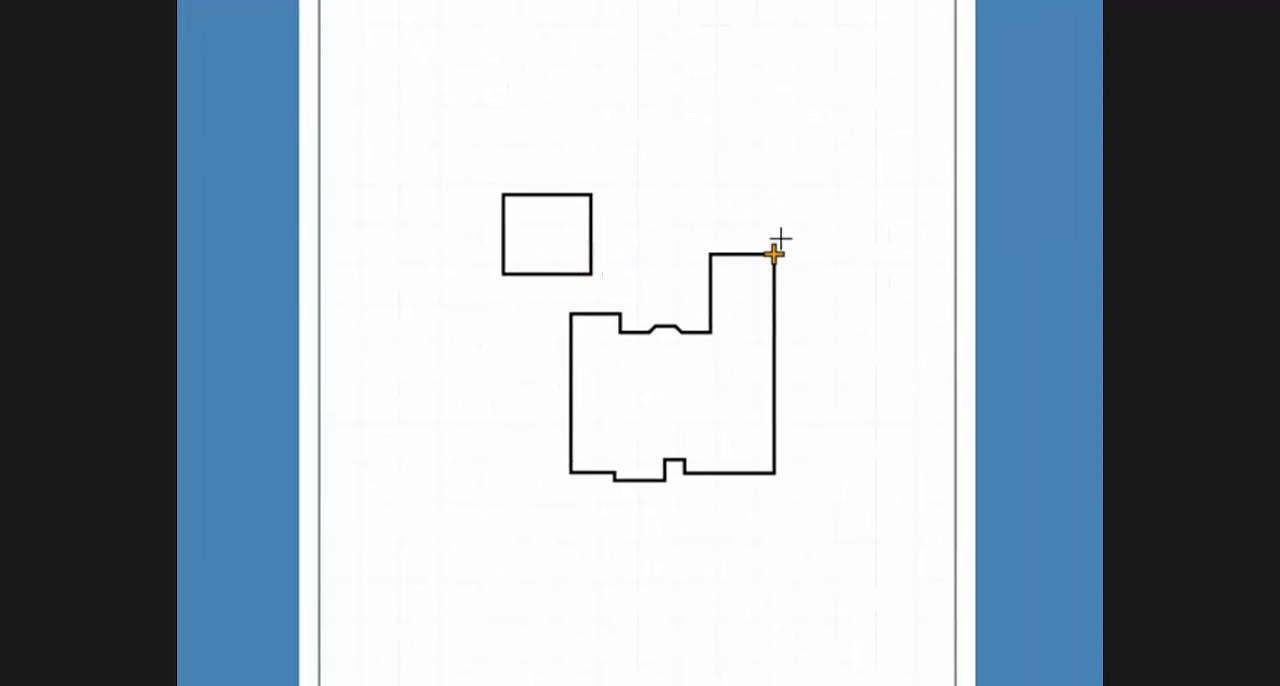
Start the right-side property line 10.5 ft at angle 0 from the upper-right corner of the house.
key("p")
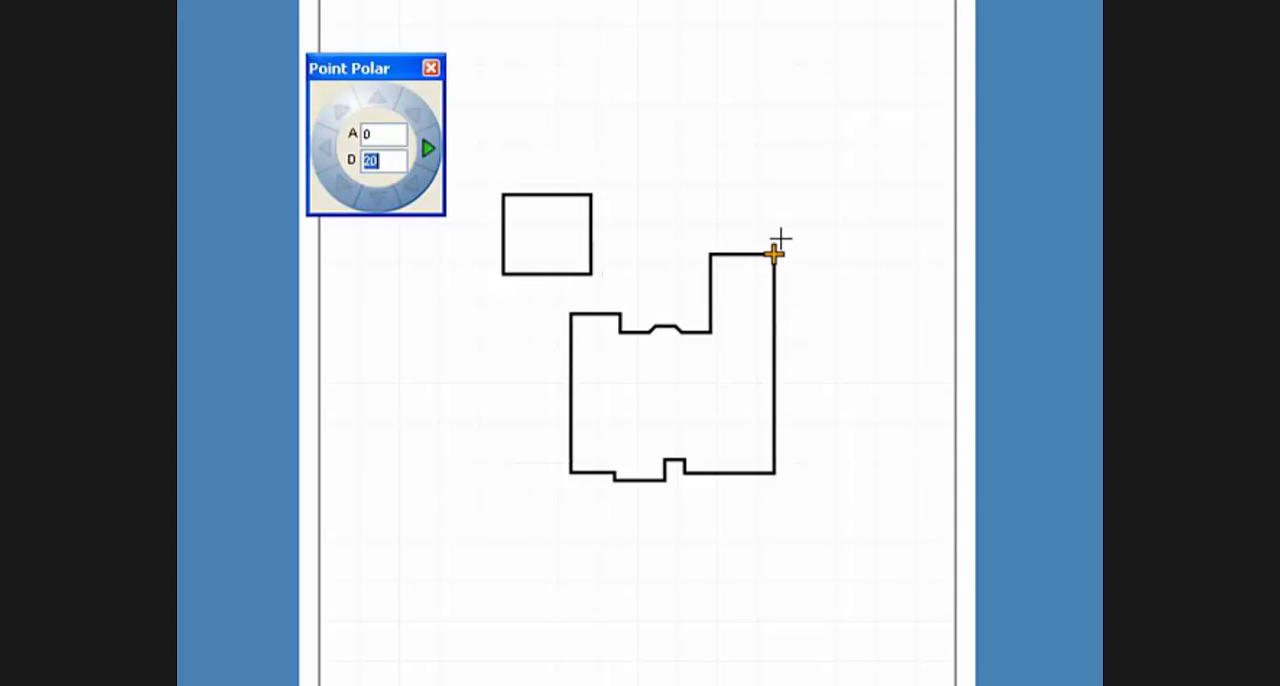
type("10.5")
key("Return")
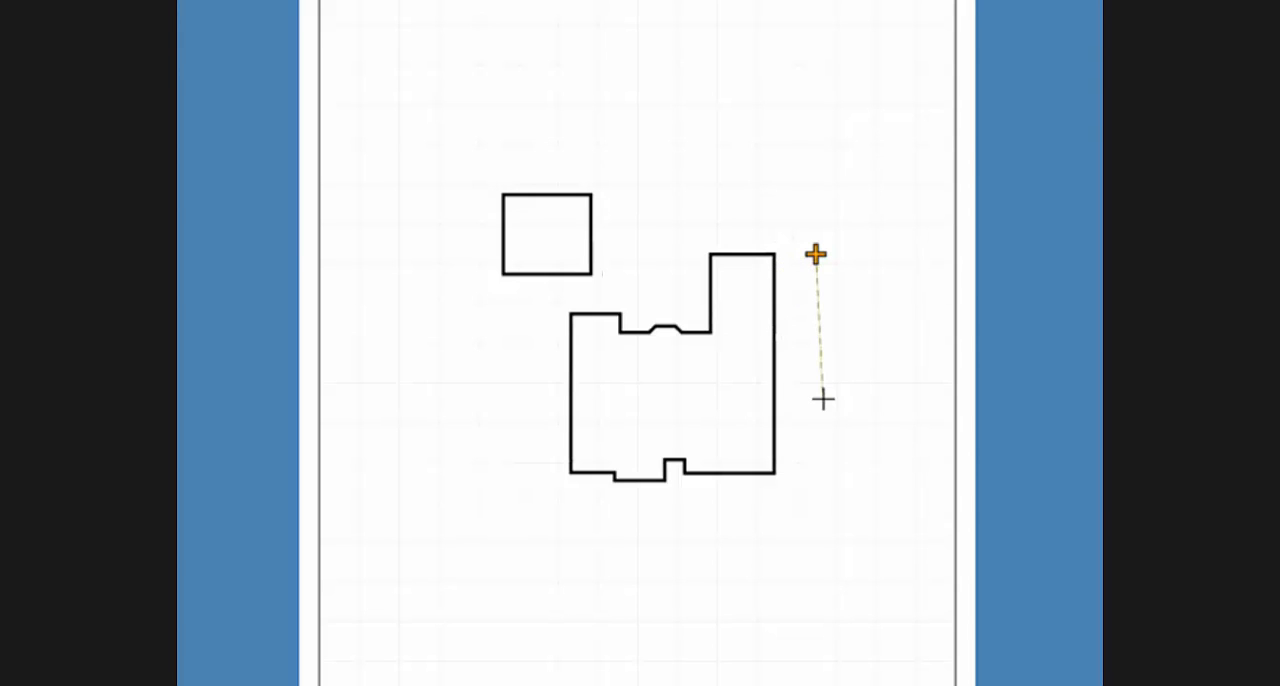
End the right-side property line at an offset of DX 7, DY -40 from the house's lower-right corner.
left_click(795, 469)
key("r")
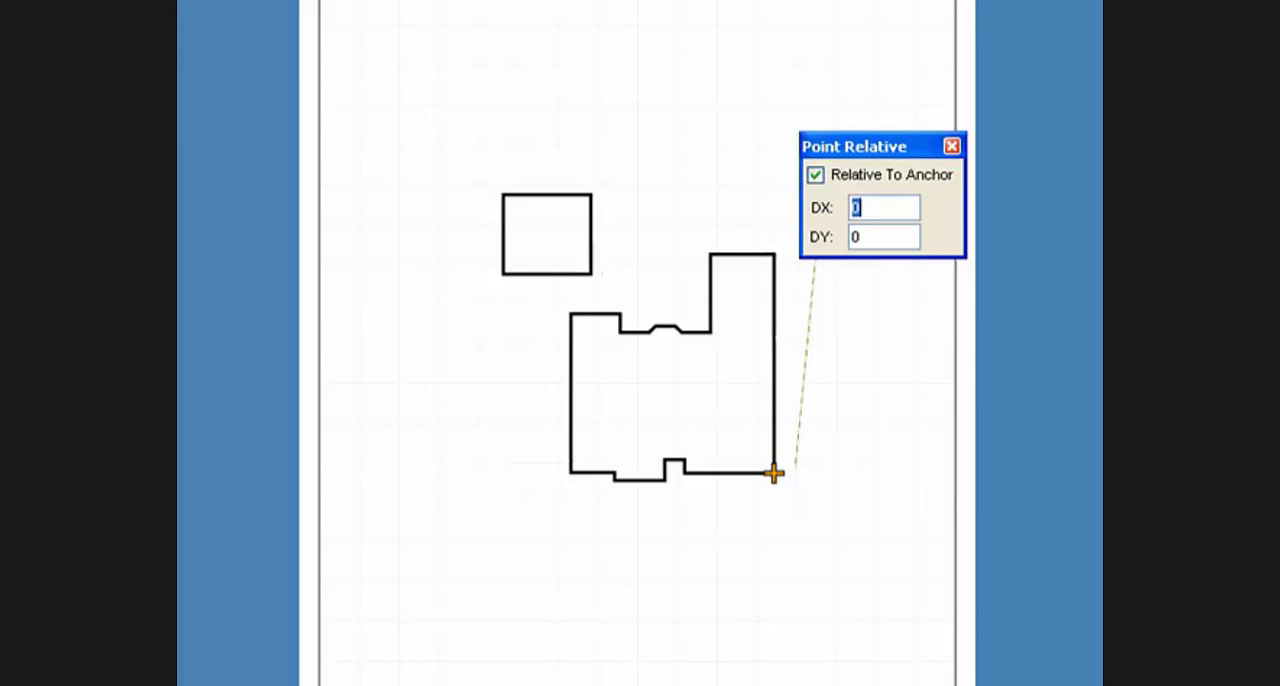
type("7")
key("Tab")
type("-40")
key("Return")
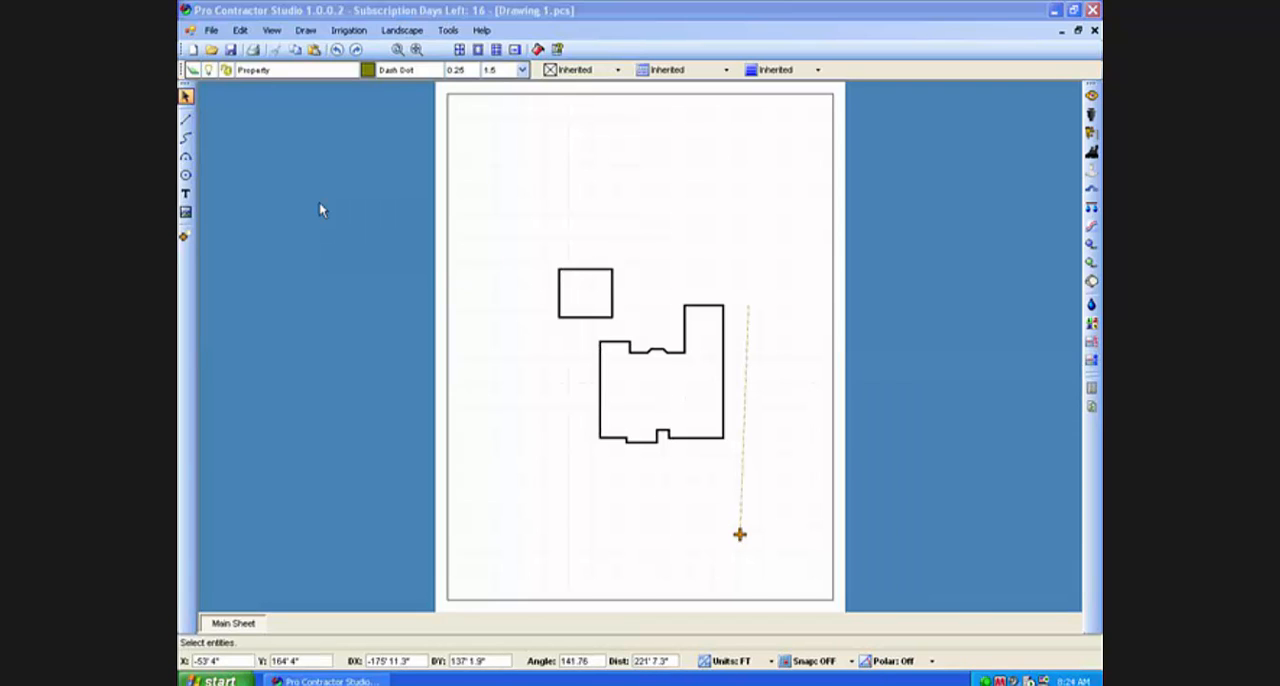
Draw the rear property line between points at angle 90: 47.1 ft from the tall wing's upper-left corner and 62.1 ft from the left section's upper-right corner.
left_click(186, 120)
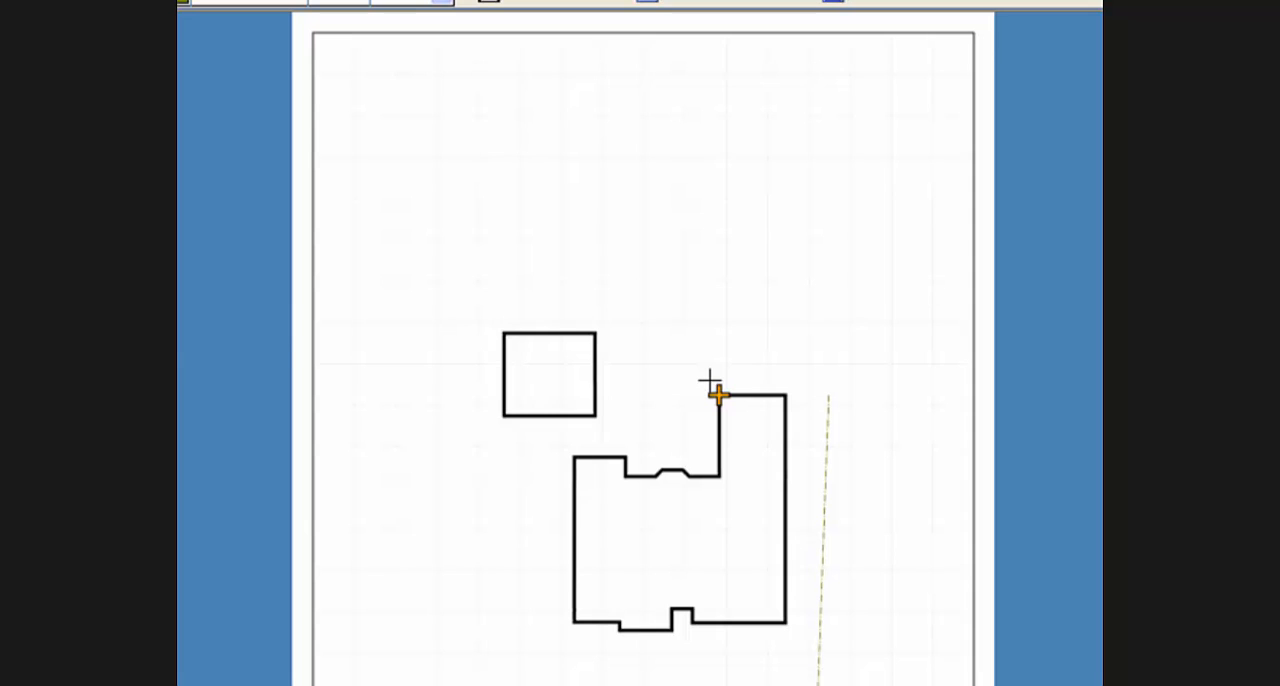
left_click(710, 380)
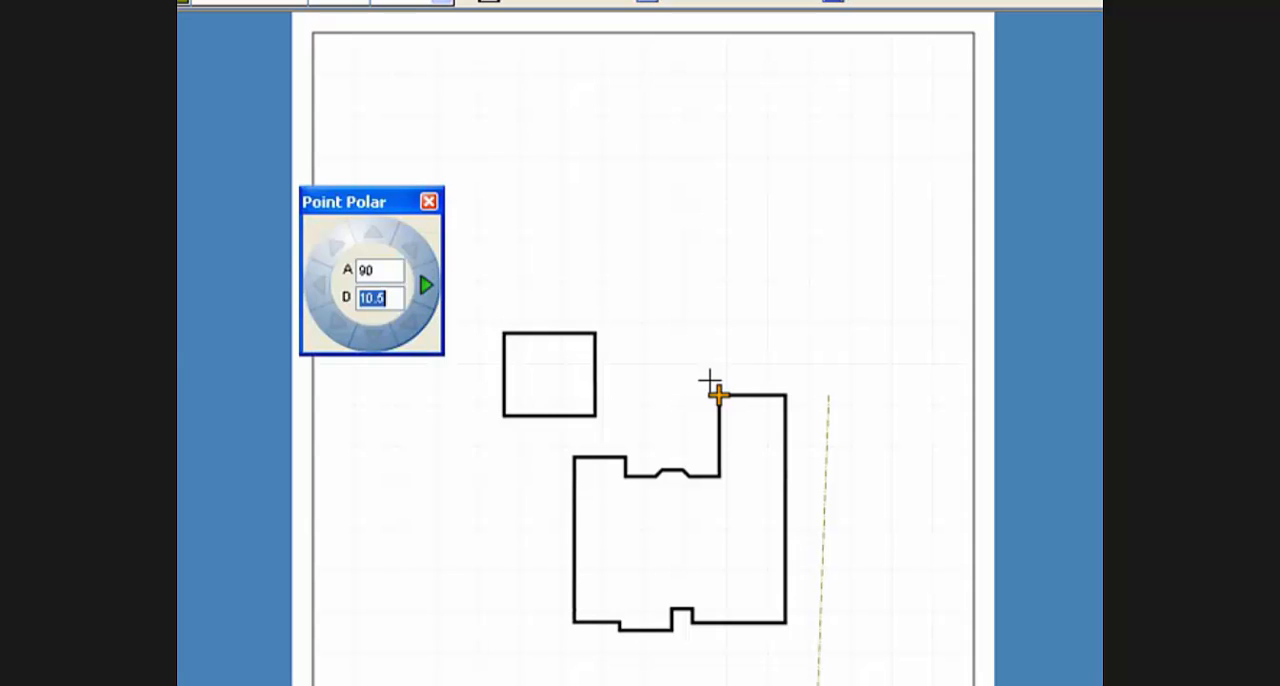
type("47.1")
key("Return")
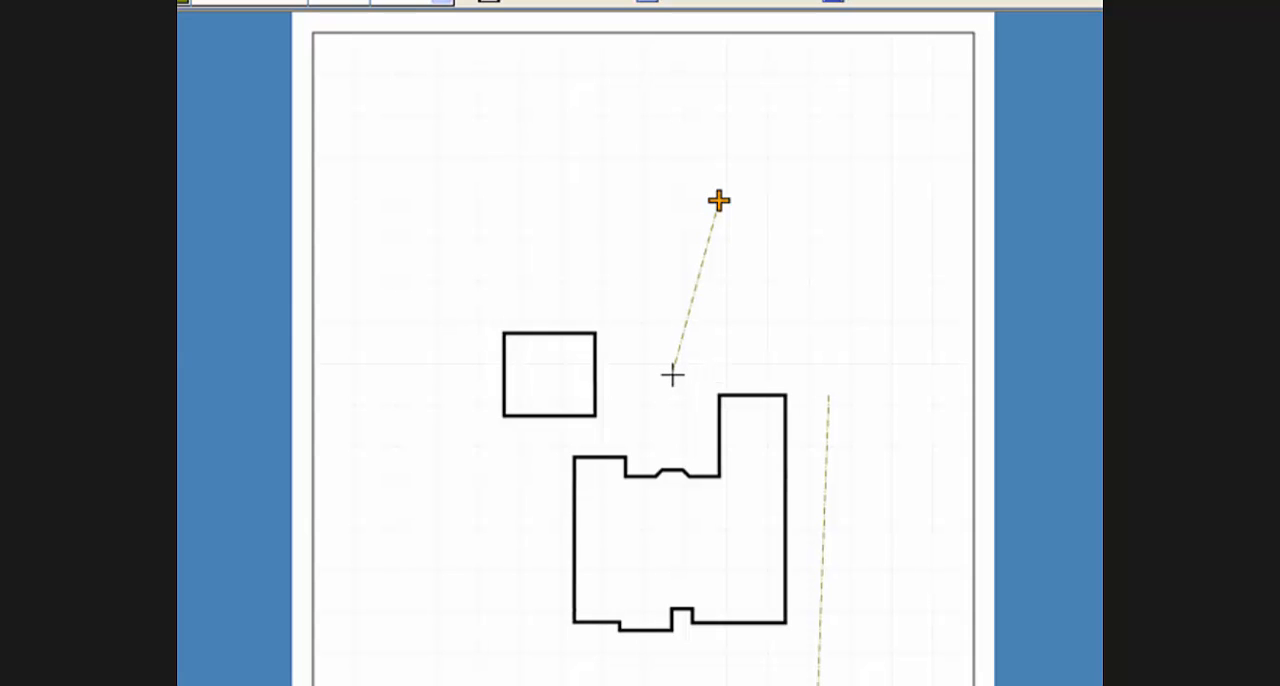
left_click(627, 447)
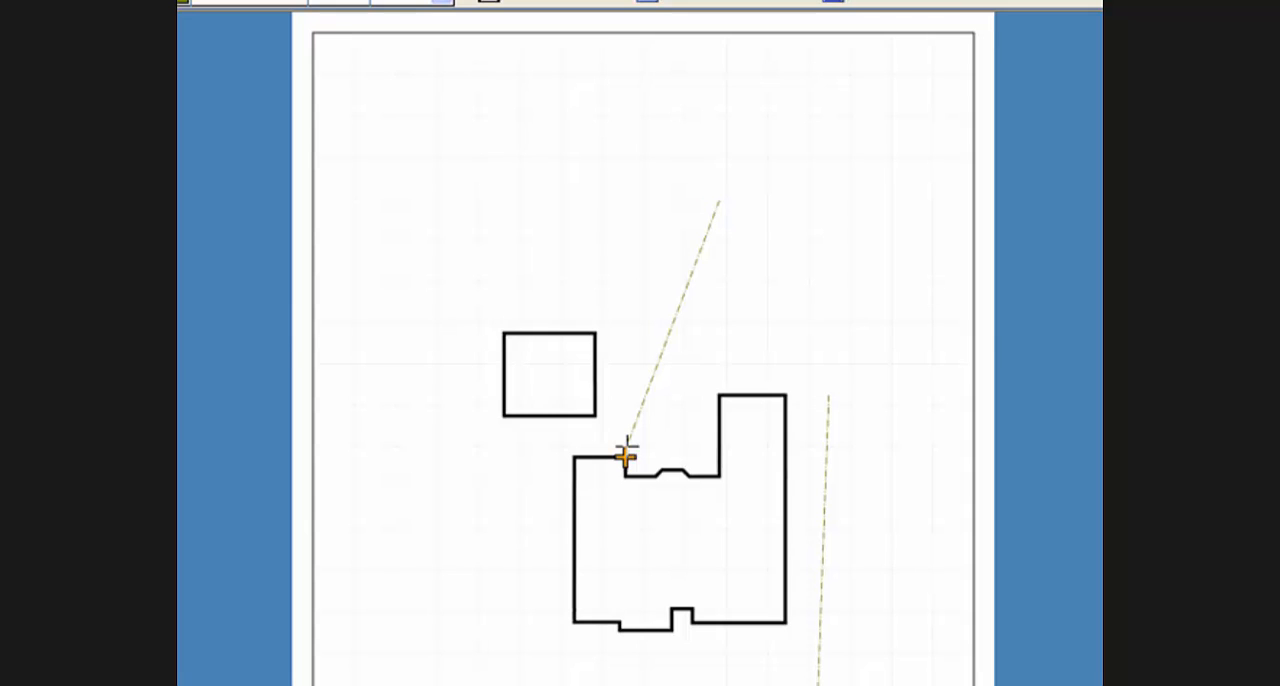
key("Right")
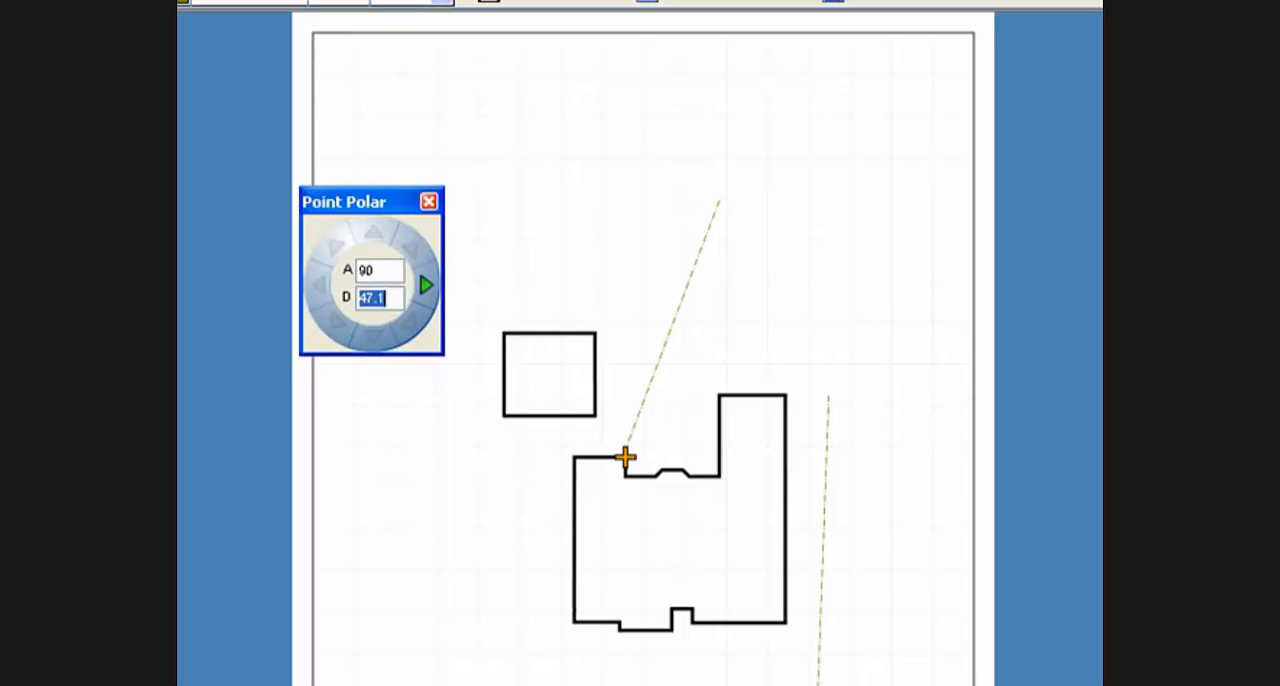
type("62.1")
key("Return")
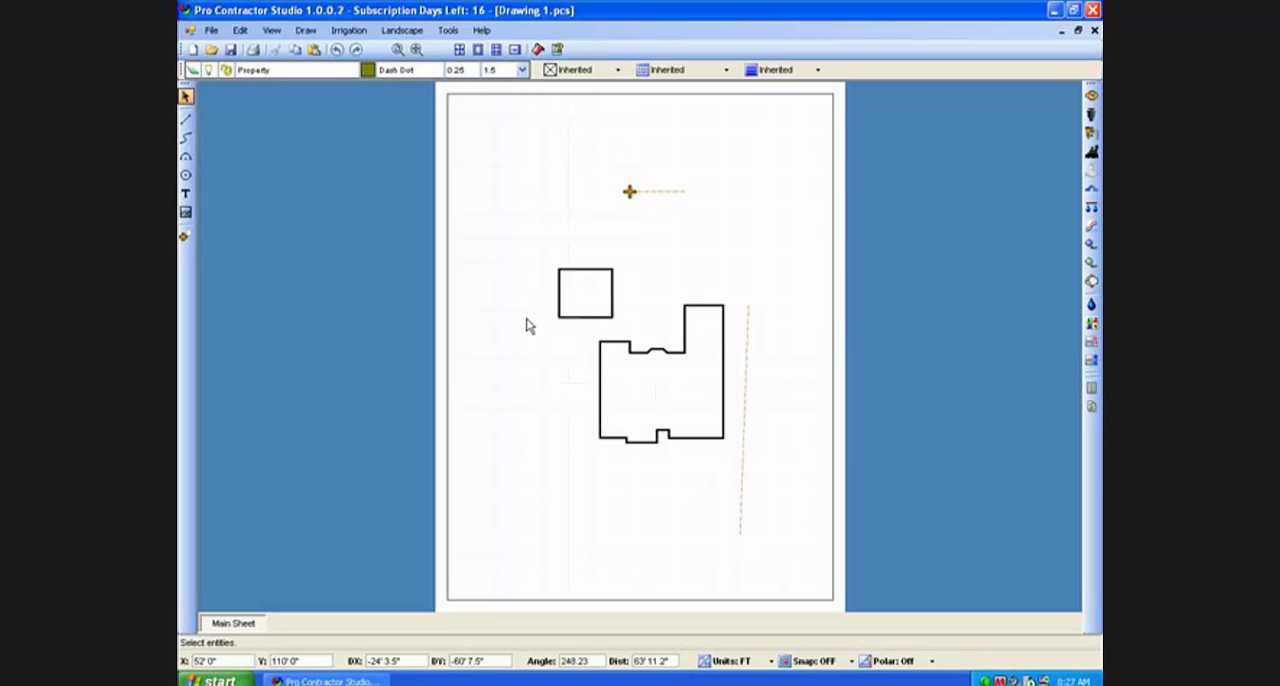
Start the left-side property line 25.6 ft at angle 180 from the house's upper-left corner.
left_click(186, 120)
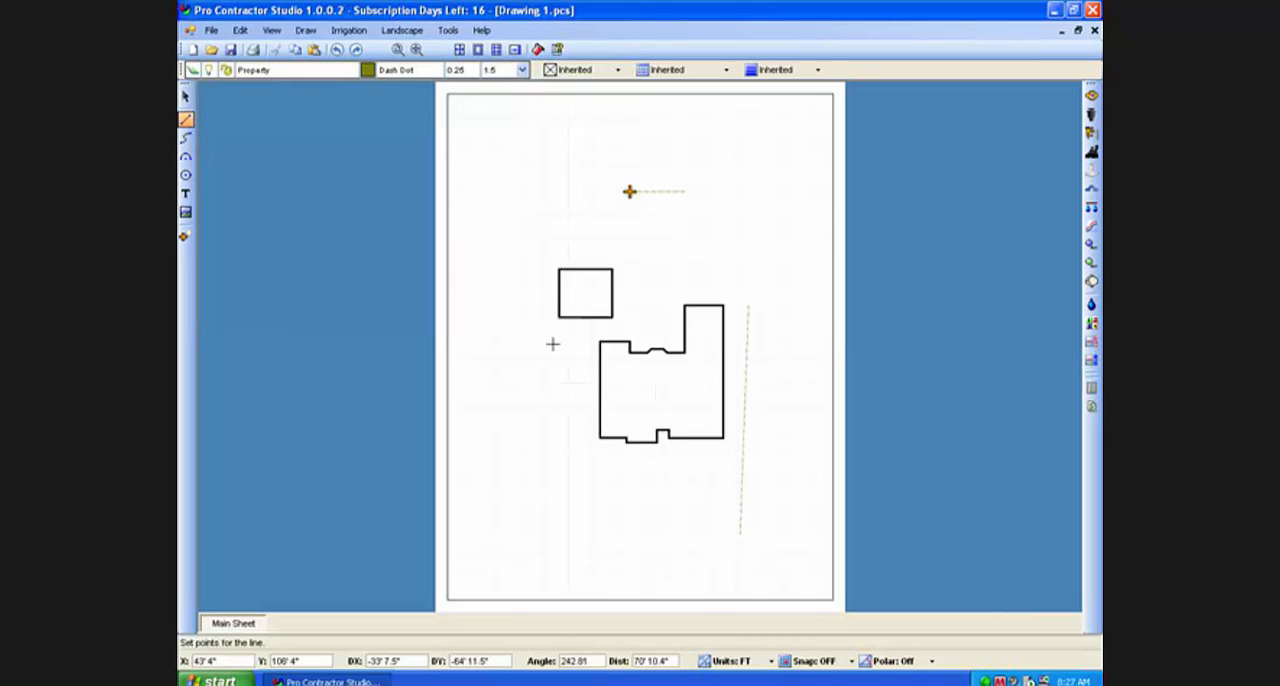
key("p")
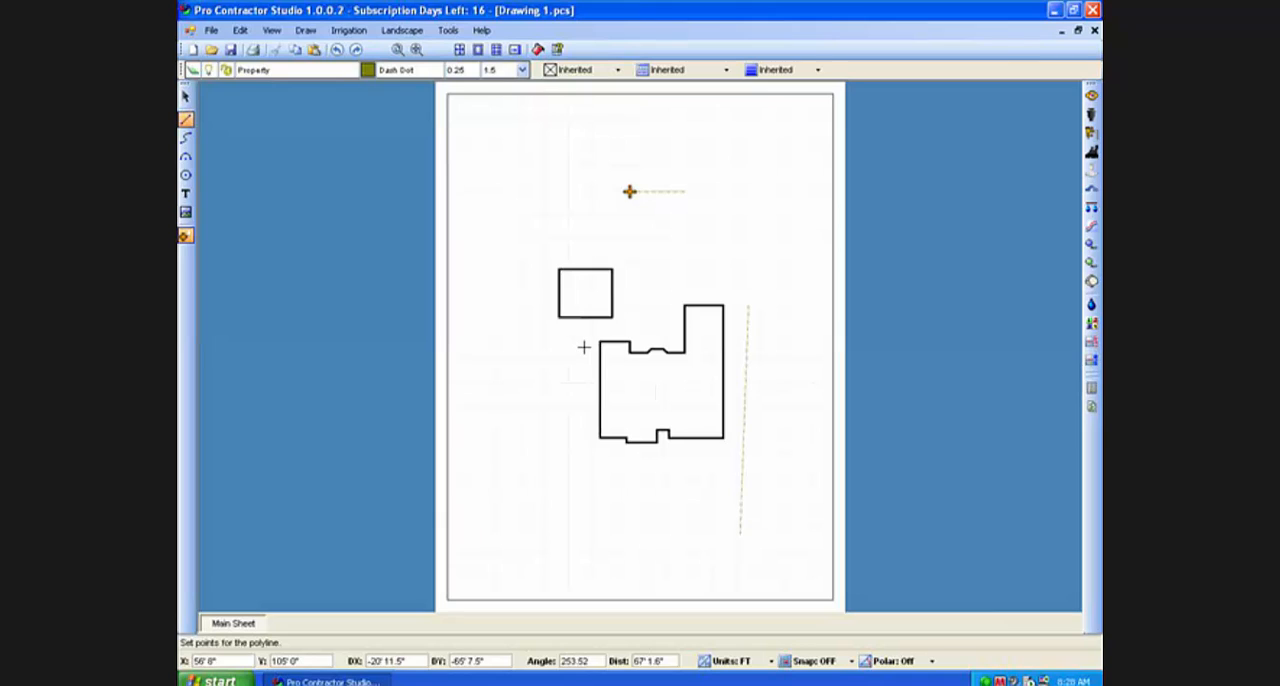
key("p")
key("Tab")
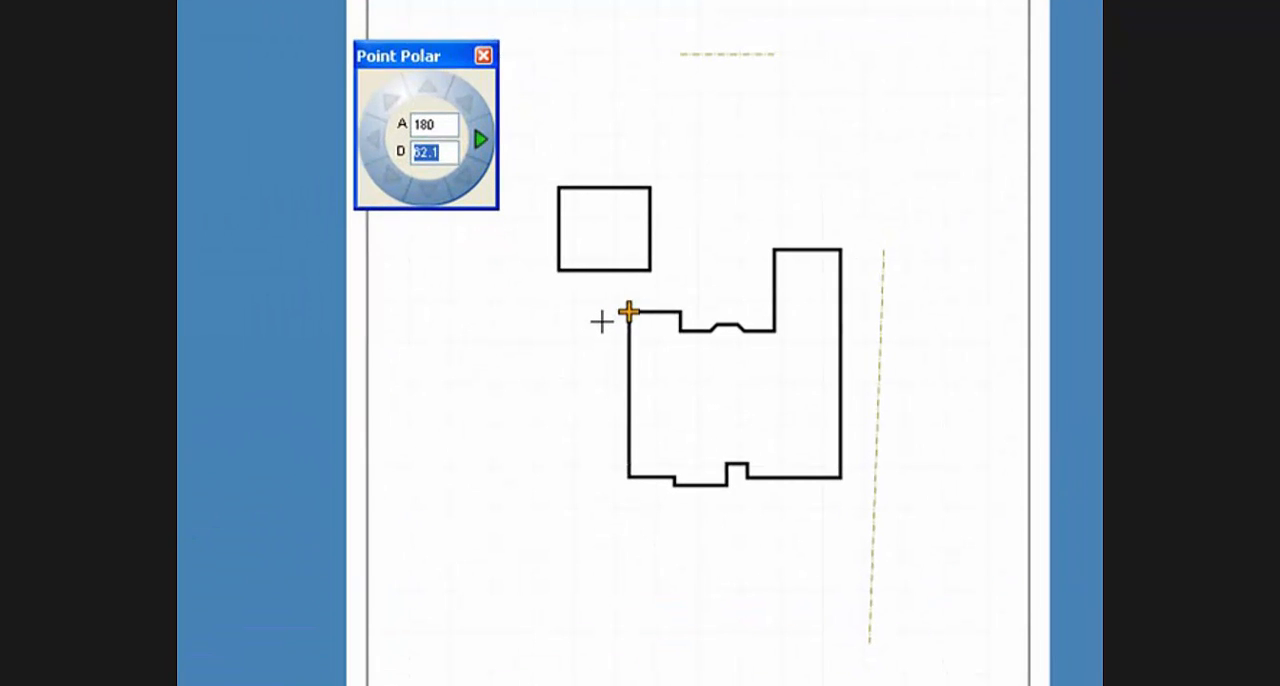
type("25.6")
key("Return")
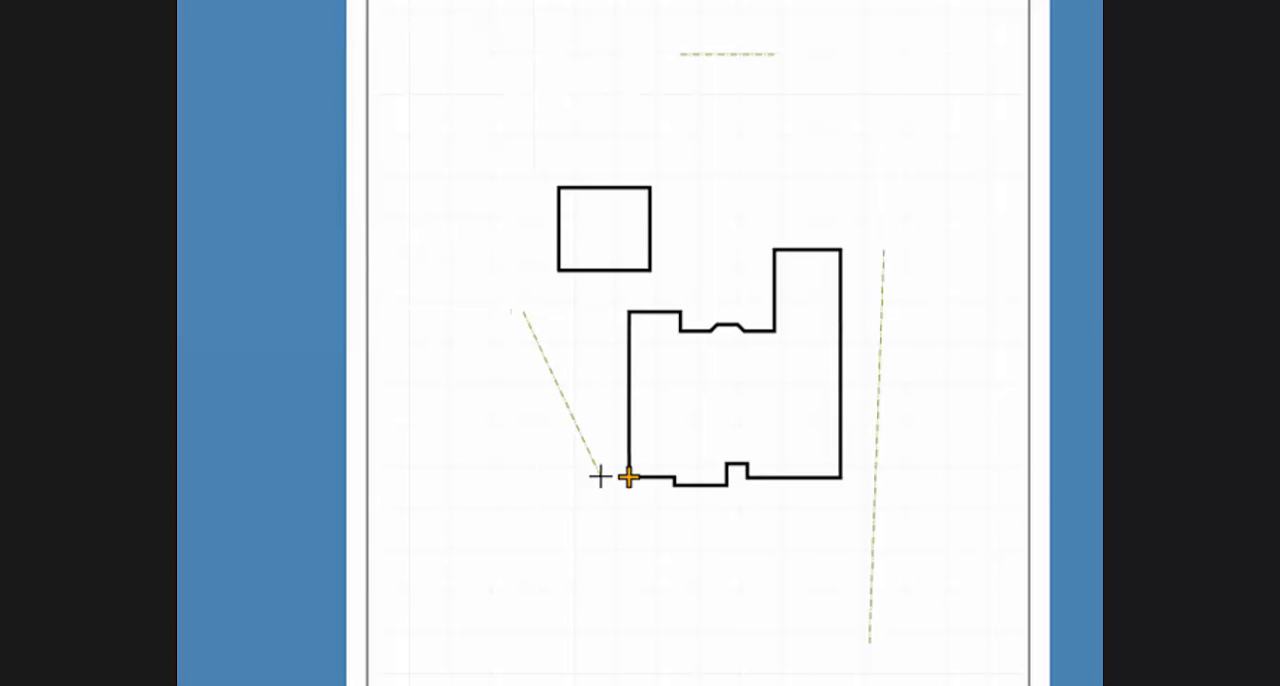
End the left-side property line at an offset of DX -22.5, DY -40 from the house's lower-left corner.
key("r")
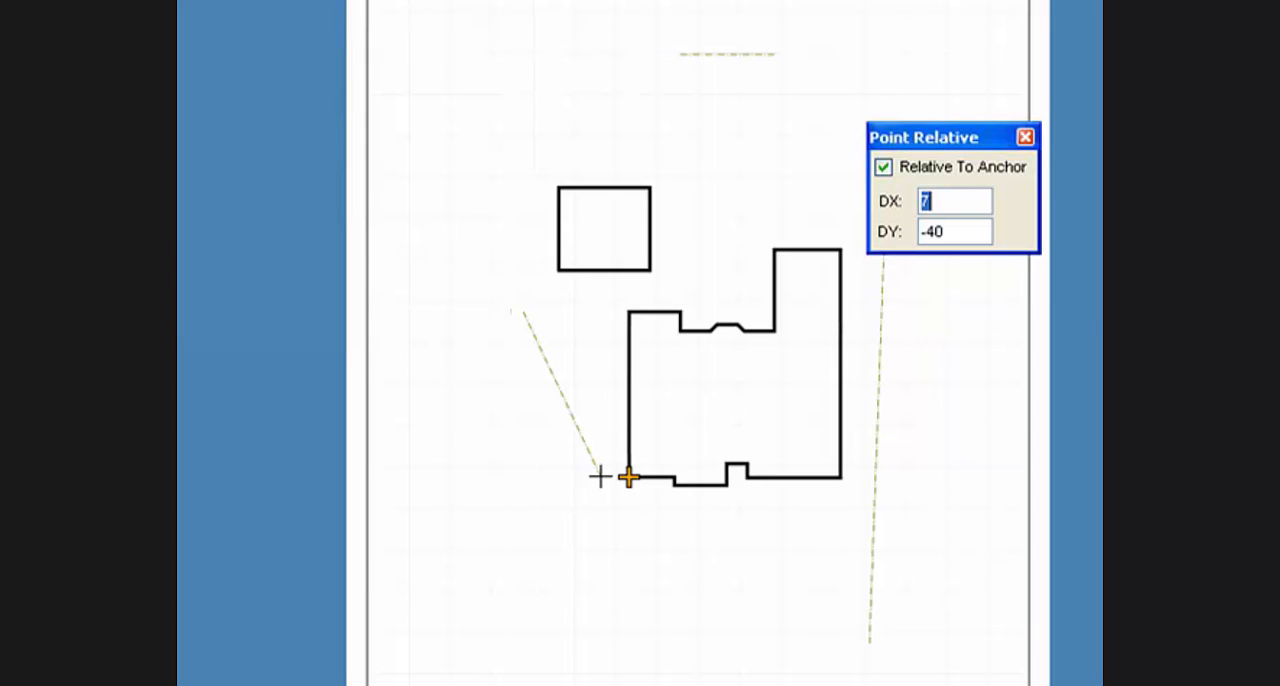
type("-22.5")
key("Tab")
key("Return")
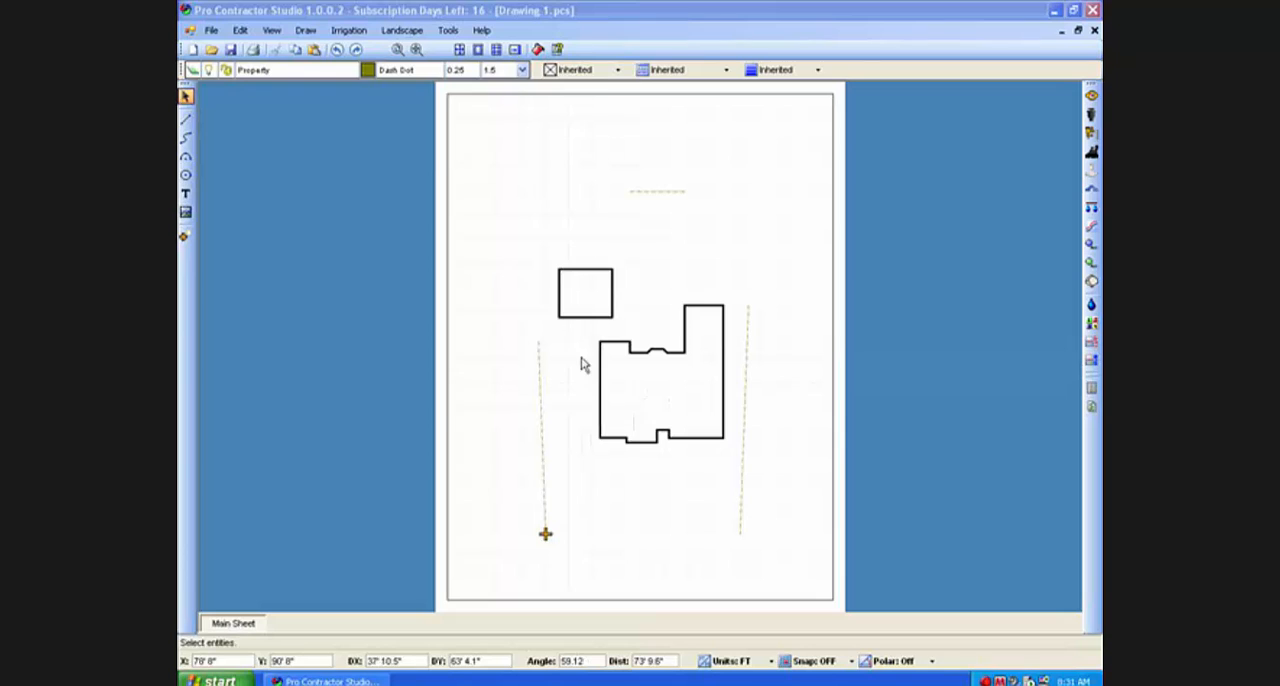
Draw a 30 ft reference line at angle 270 from the front corner of the house beside the entry notch.
left_click(186, 120)
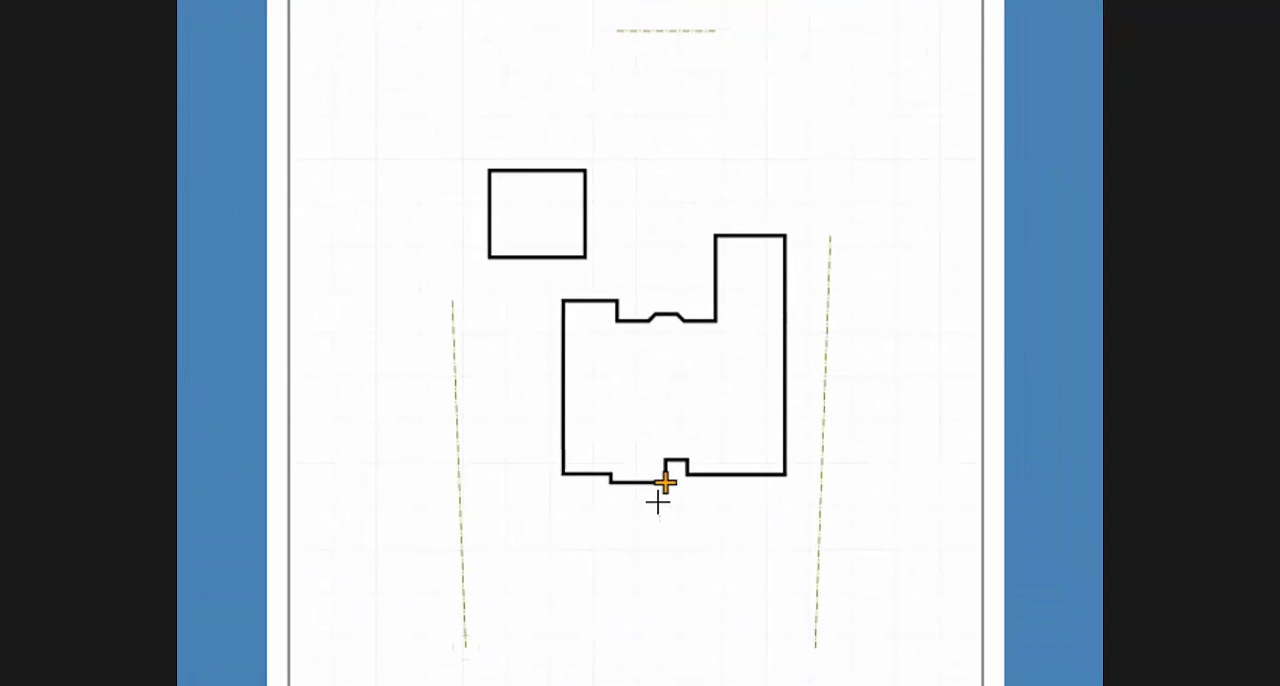
key("Tab")
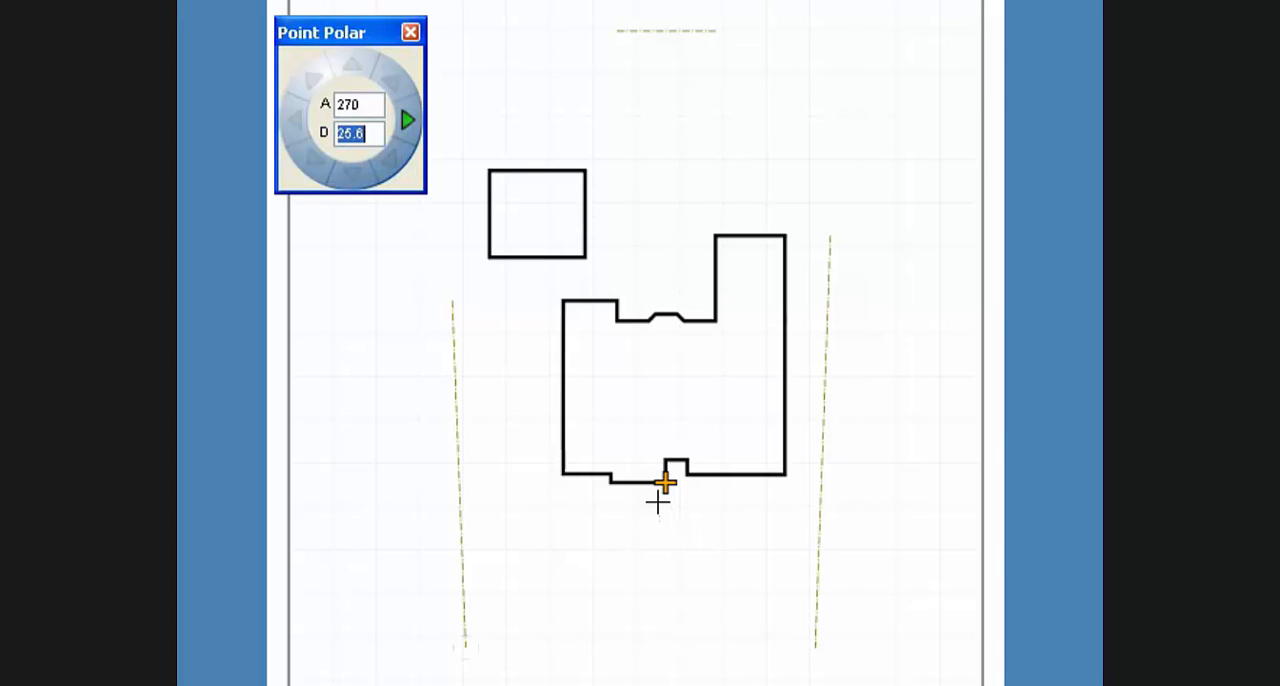
type("30")
key("Return")
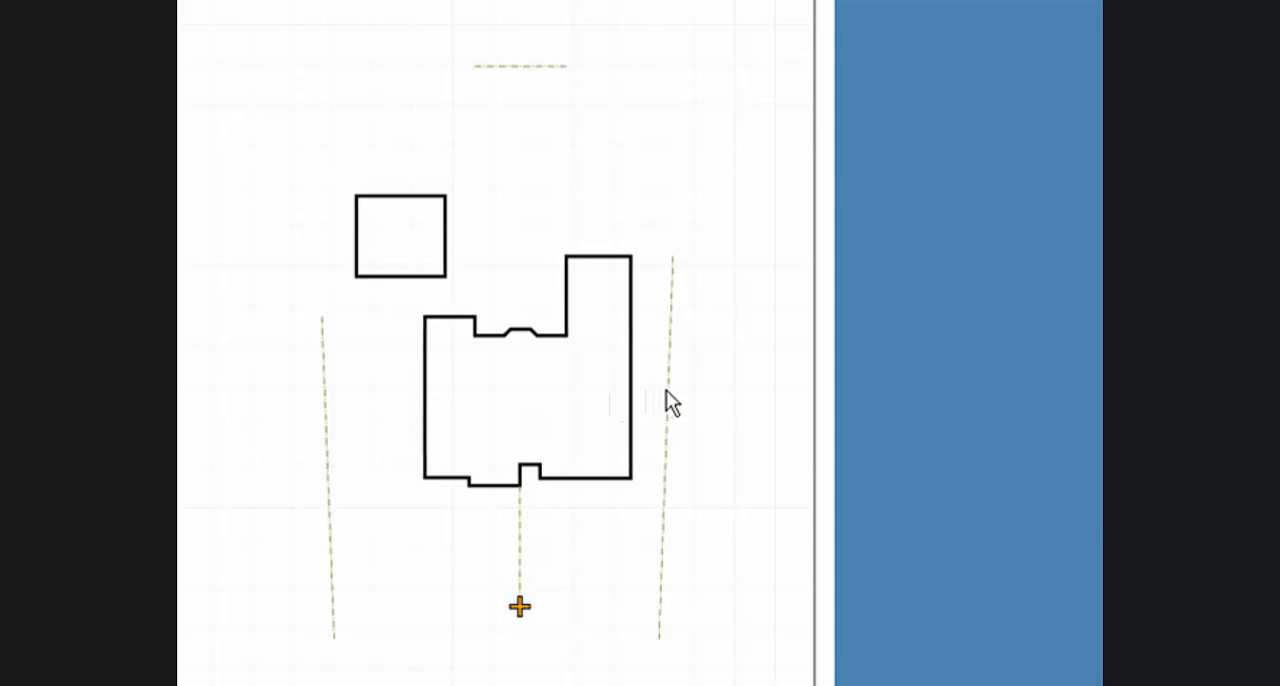
Extend the upper end of the right-side property line along its direction, past the level of the rear line.
left_click(667, 393)
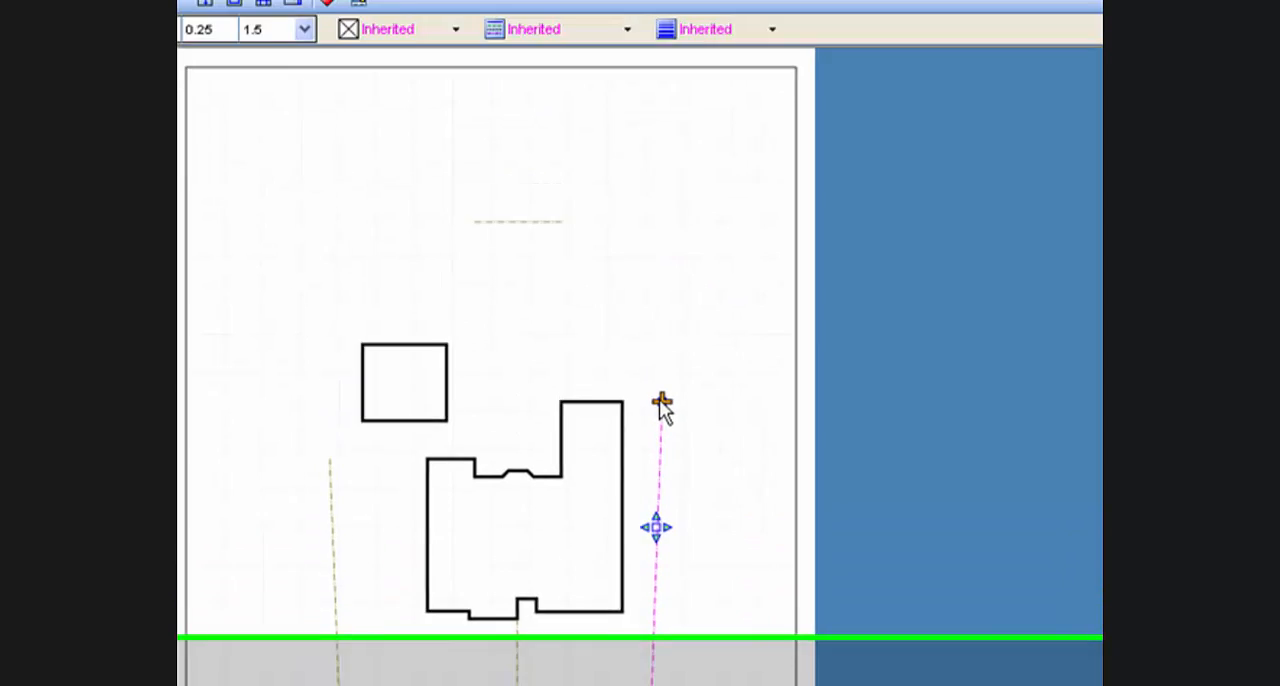
left_click_drag(654, 467, 663, 263)
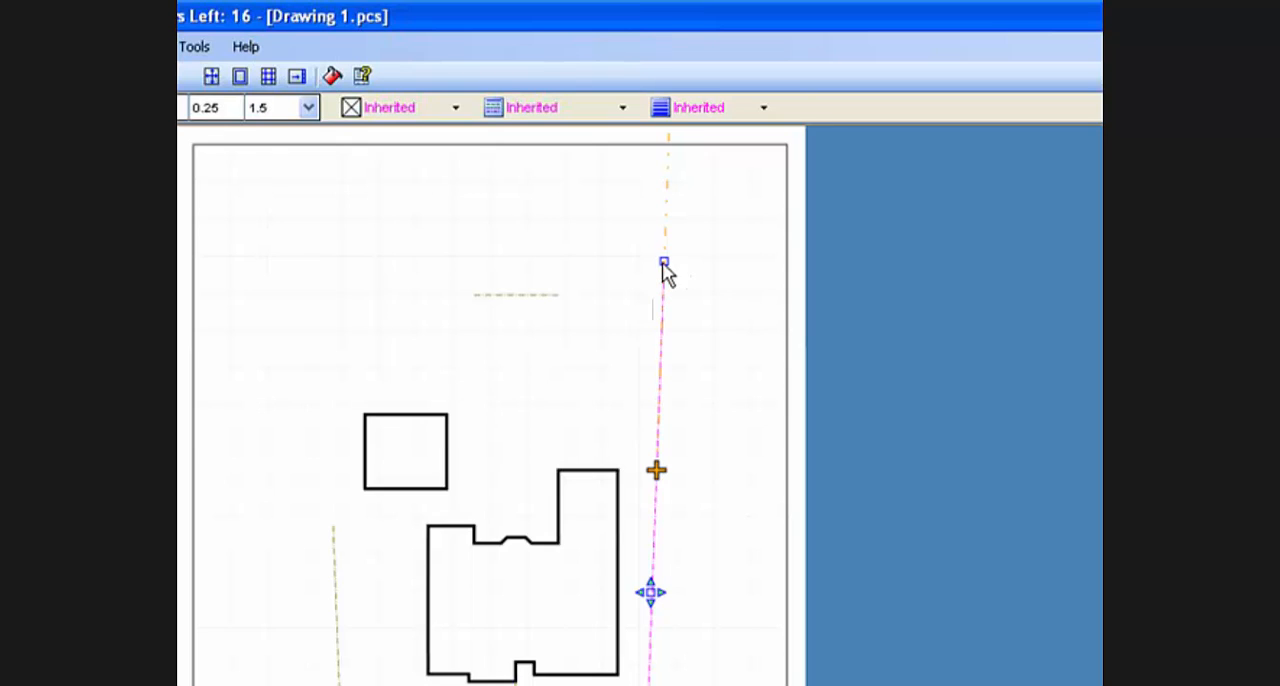
mouse_move(663, 262)
left_mouse_down()
mouse_move(641, 263)
mouse_move(663, 263)
left_mouse_up()
Stretch both ends of the rear property line horizontally so that it reaches beyond both side property lines.
left_click(535, 296)
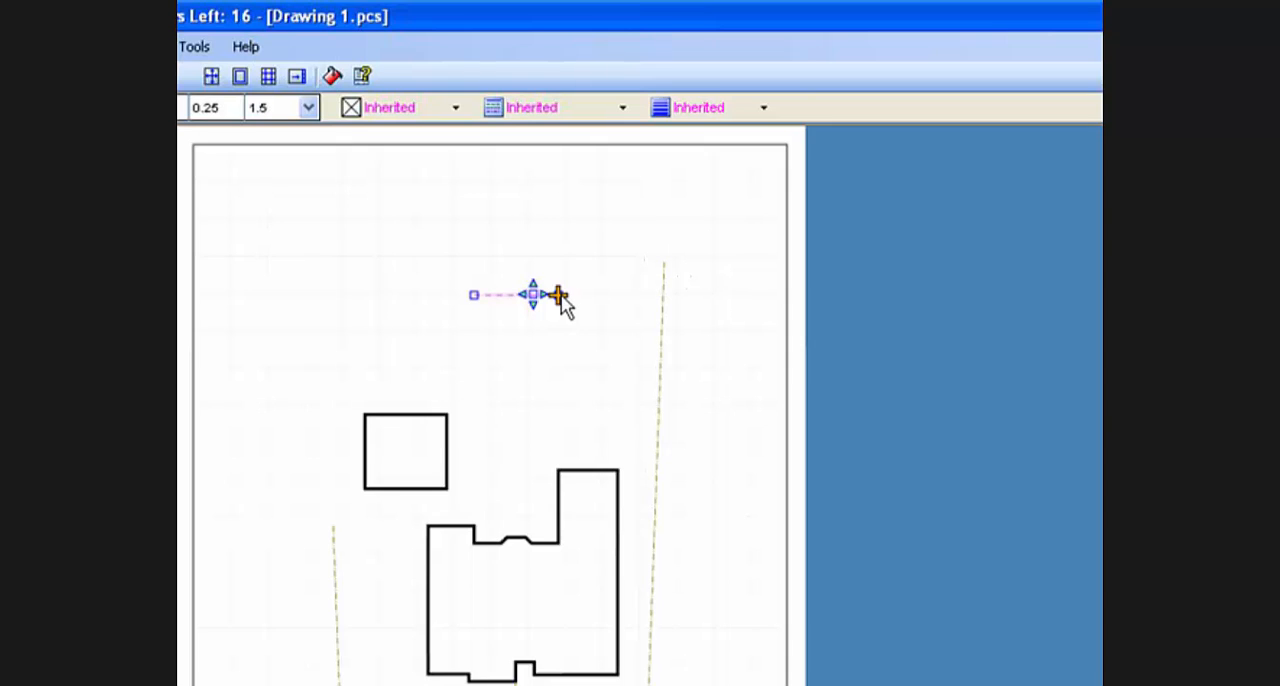
left_click_drag(560, 296, 689, 296)
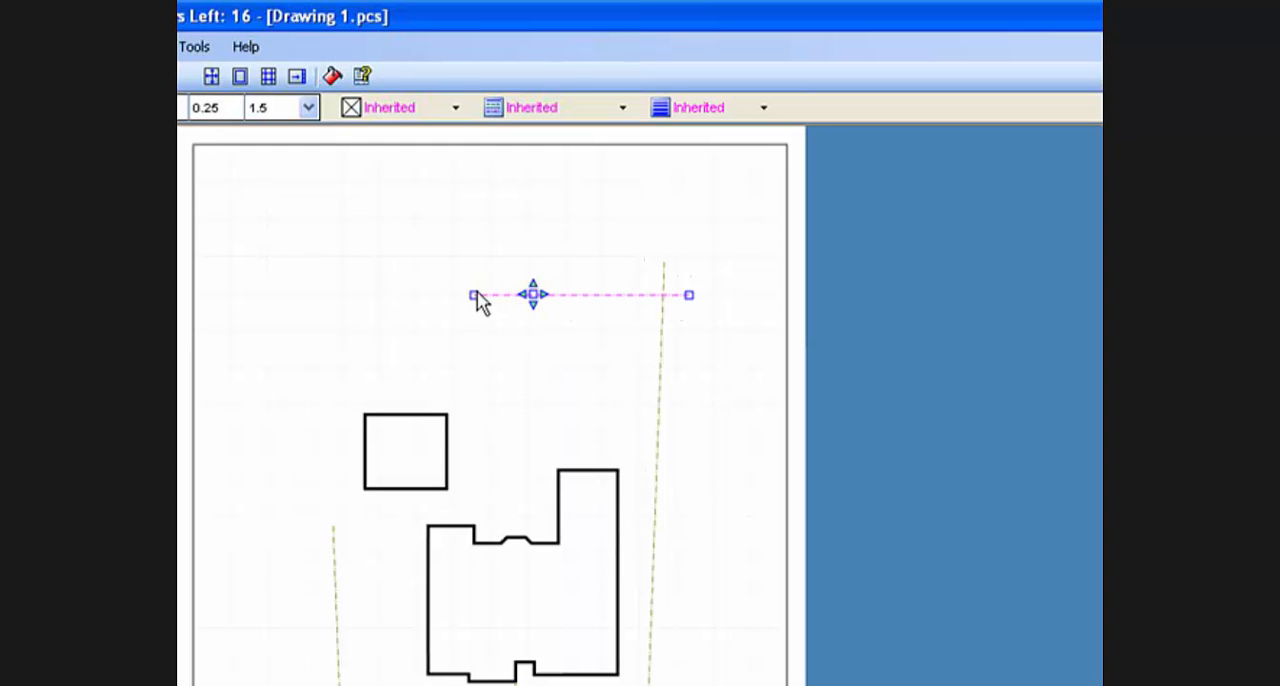
left_click_drag(475, 294, 415, 291)
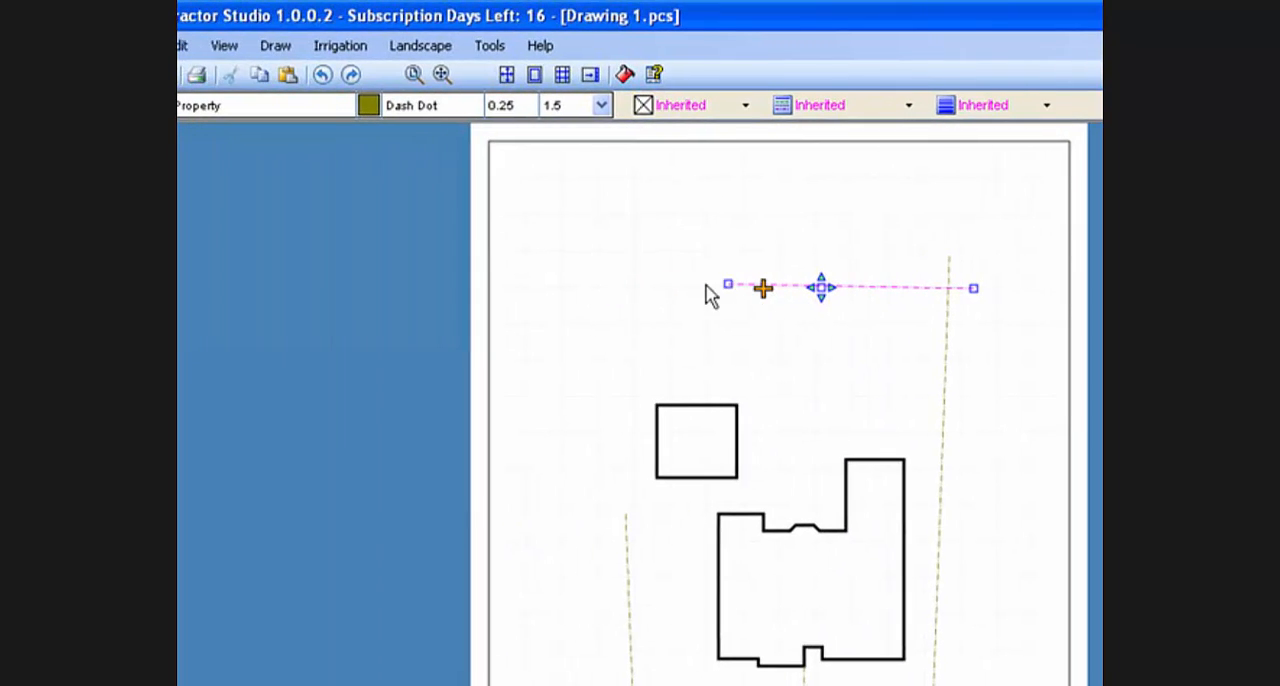
left_click_drag(708, 295, 585, 288)
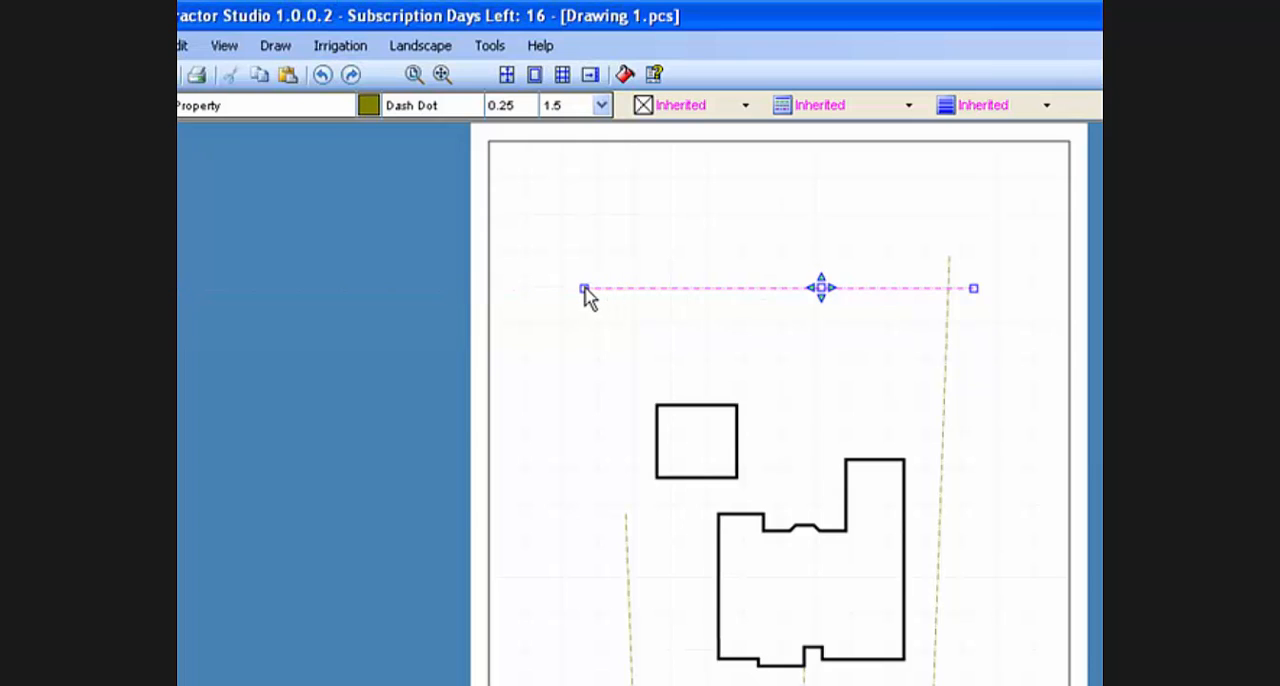
Extend the upper end of the left-side property line along its direction until it crosses the rear line, and clear the selection.
left_click(625, 558)
left_click_drag(625, 514, 623, 265)
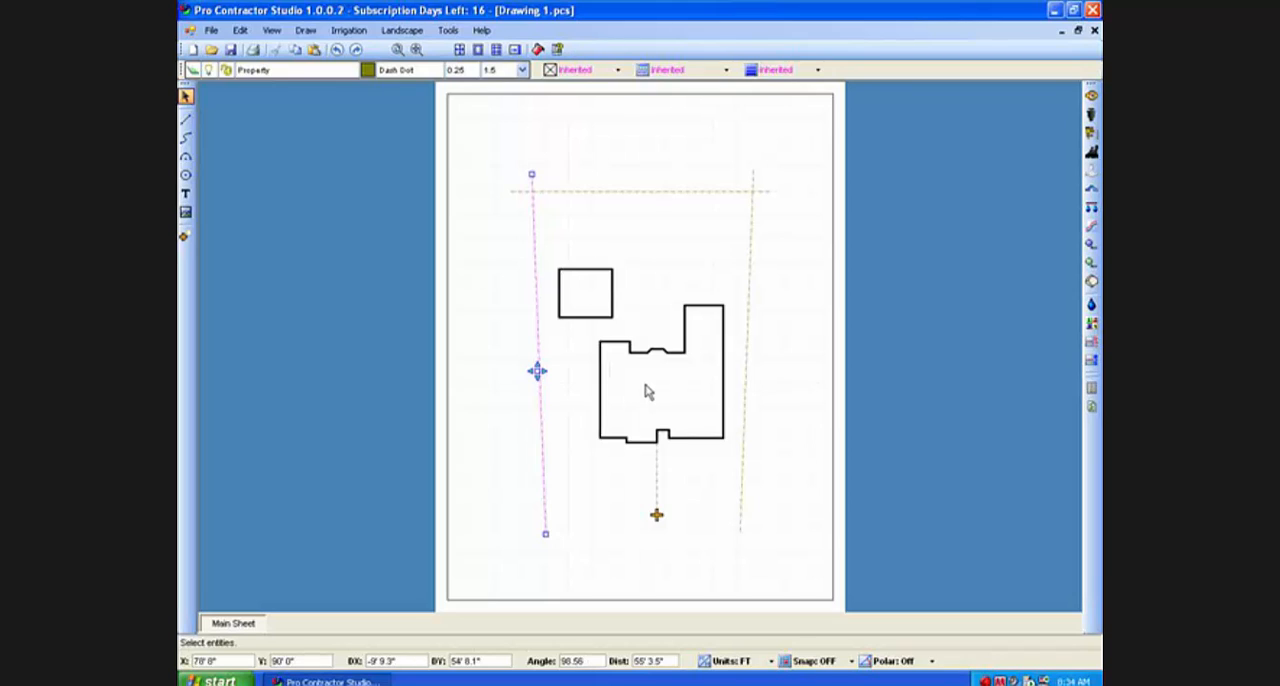
left_click(650, 392)
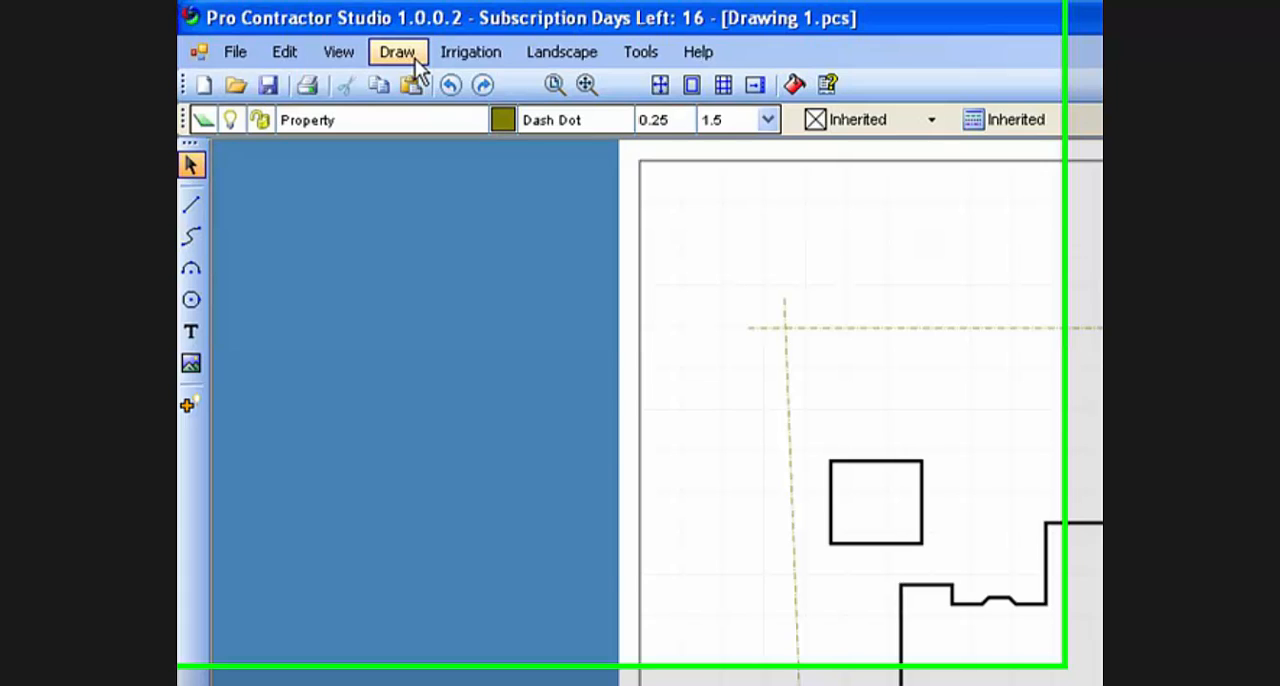
Draw a curved front boundary from the left property line's lower end through the reference line's end to the right property line's lower end.
left_click(191, 235)
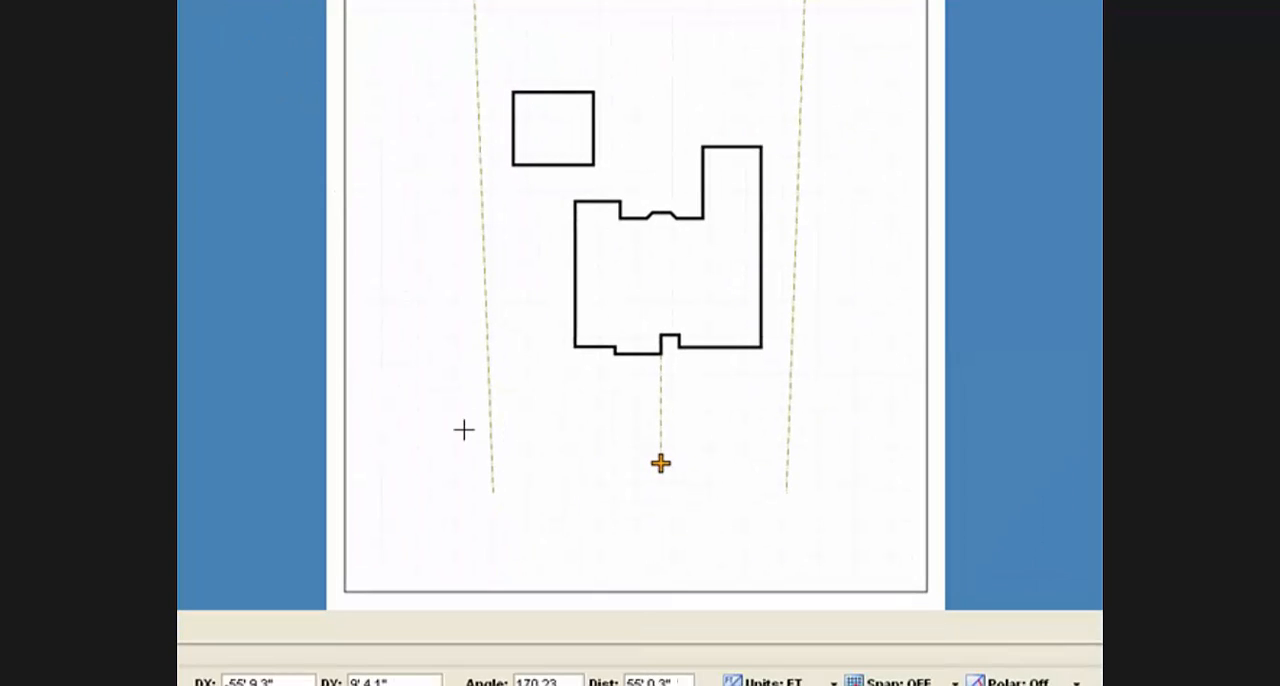
left_click(497, 506)
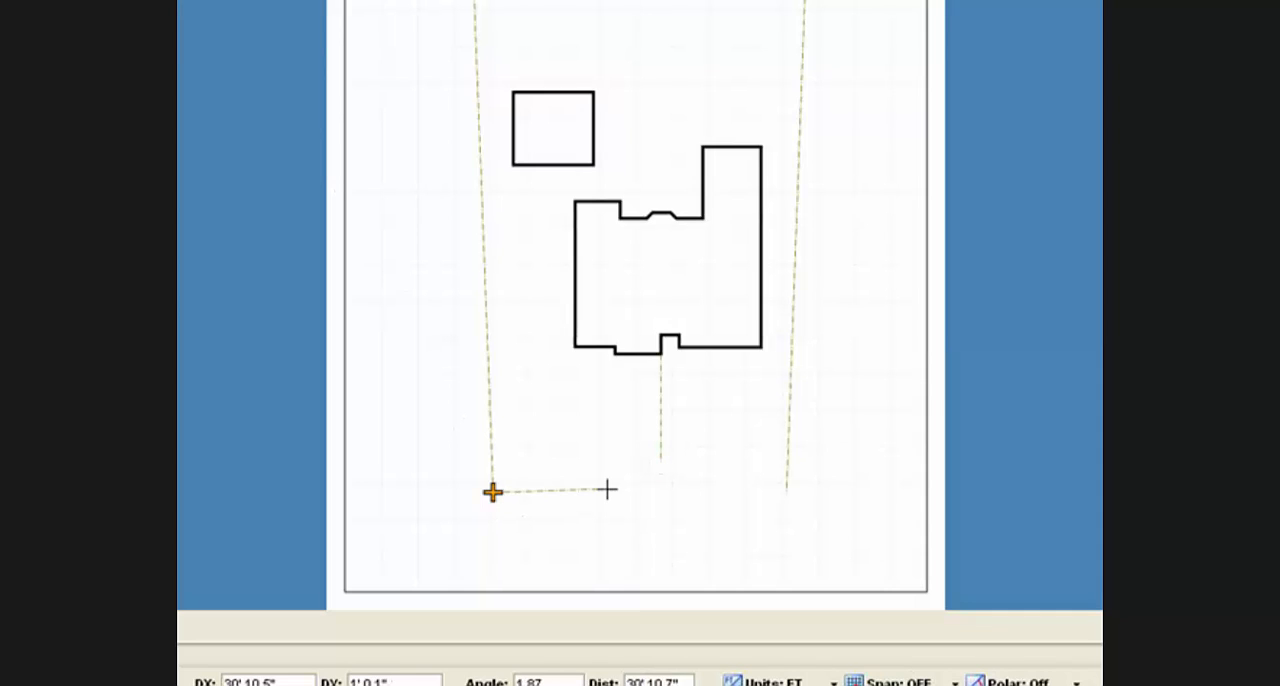
left_click(660, 463)
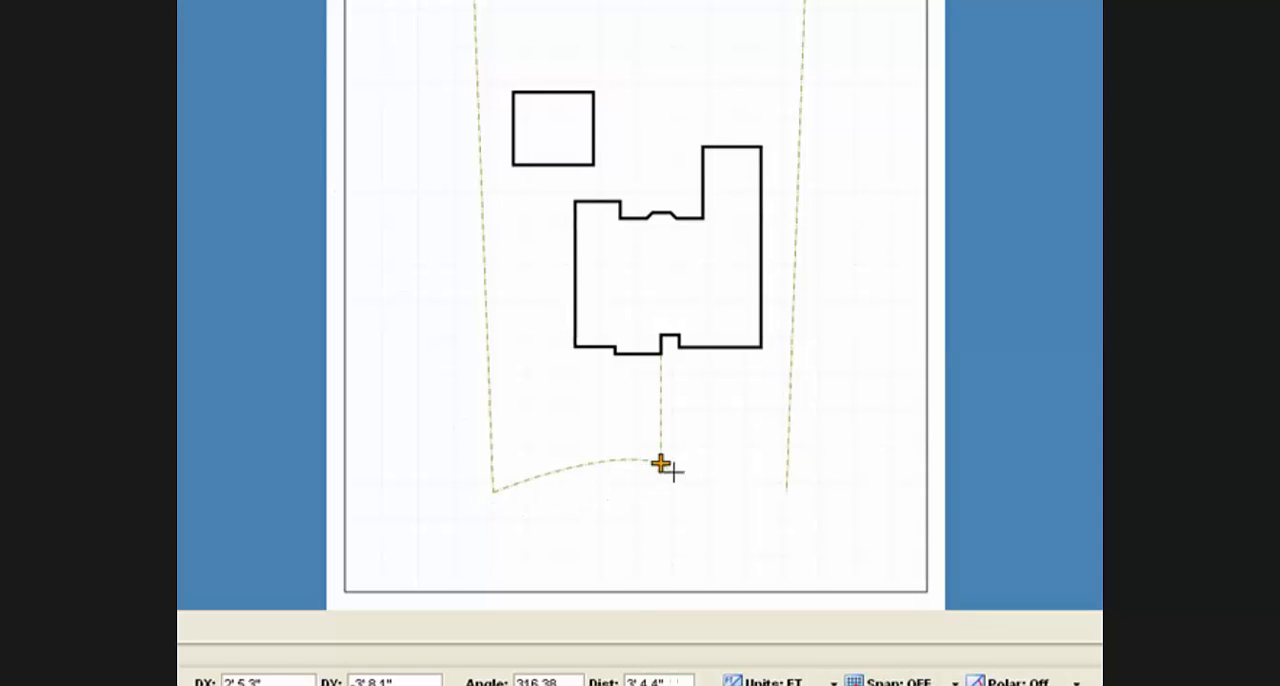
right_click(785, 512)
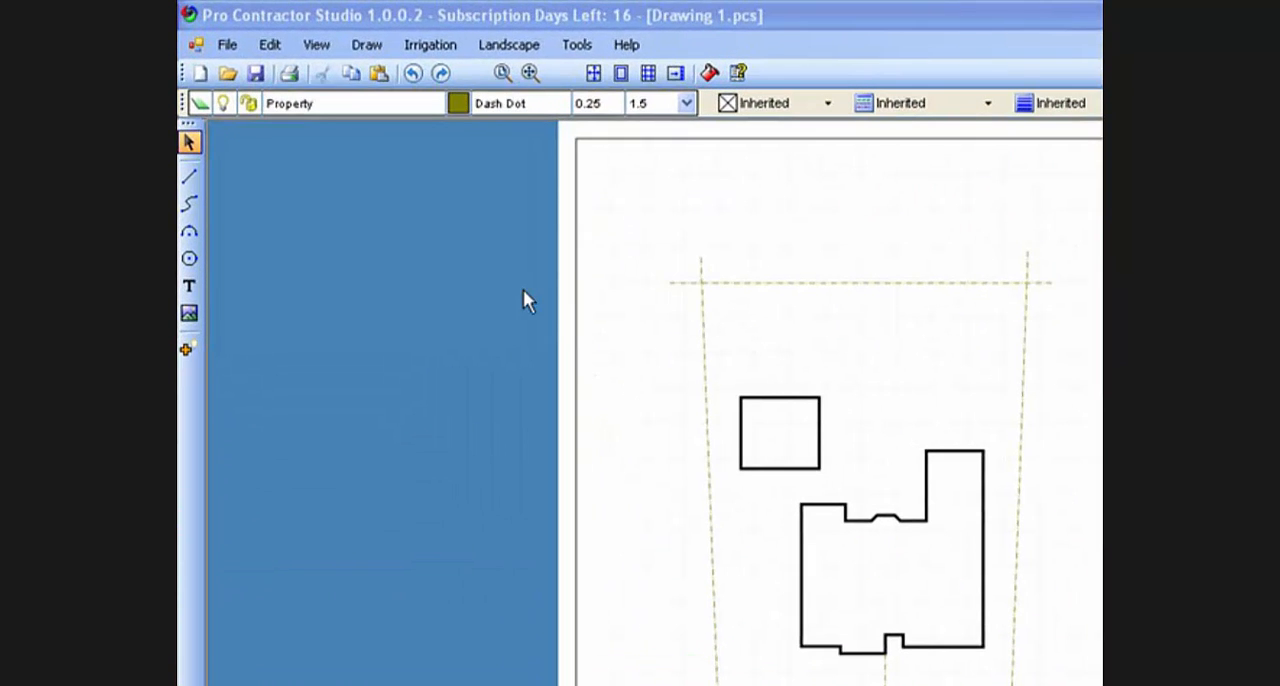
Trim the overhanging ends of the property lines at the two rear corners of the lot.
left_click(270, 46)
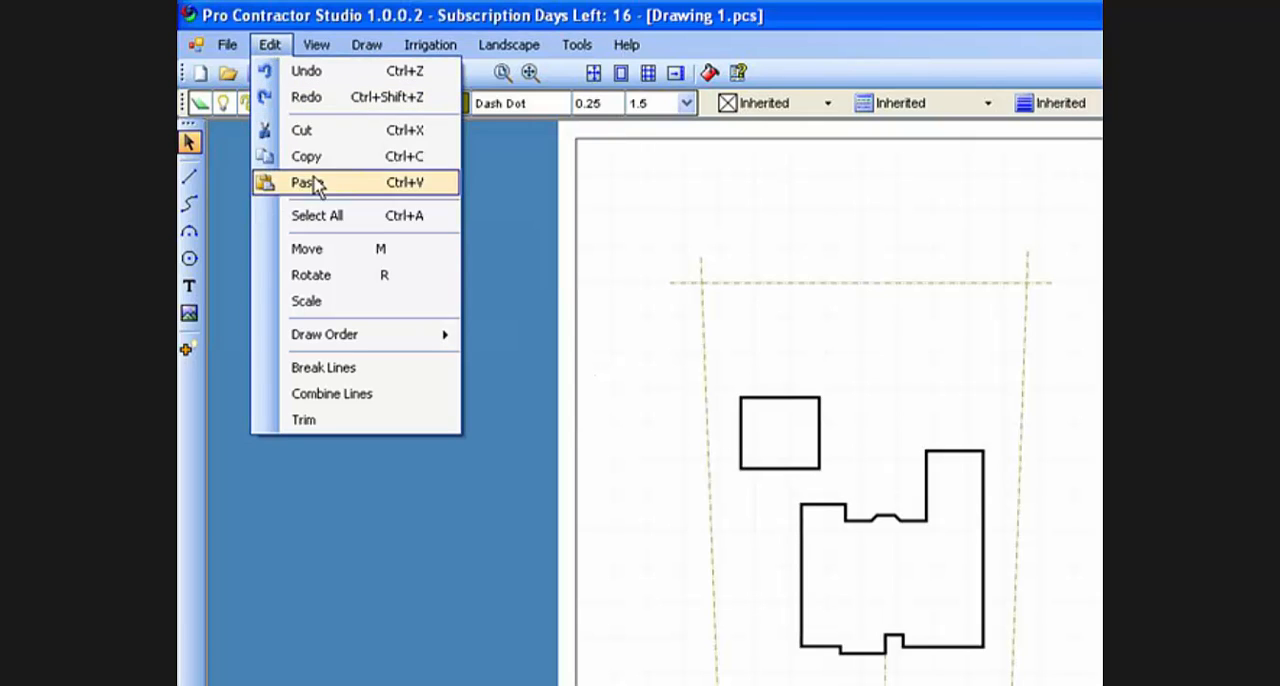
left_click(305, 420)
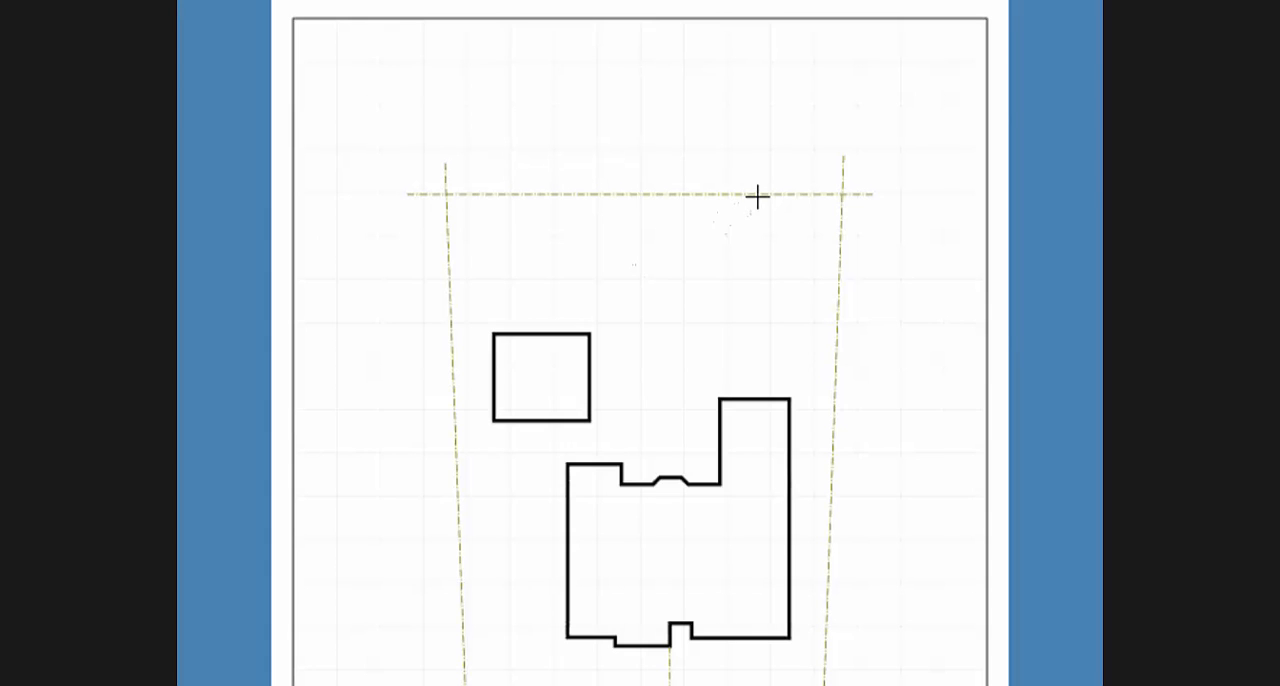
left_click(842, 222)
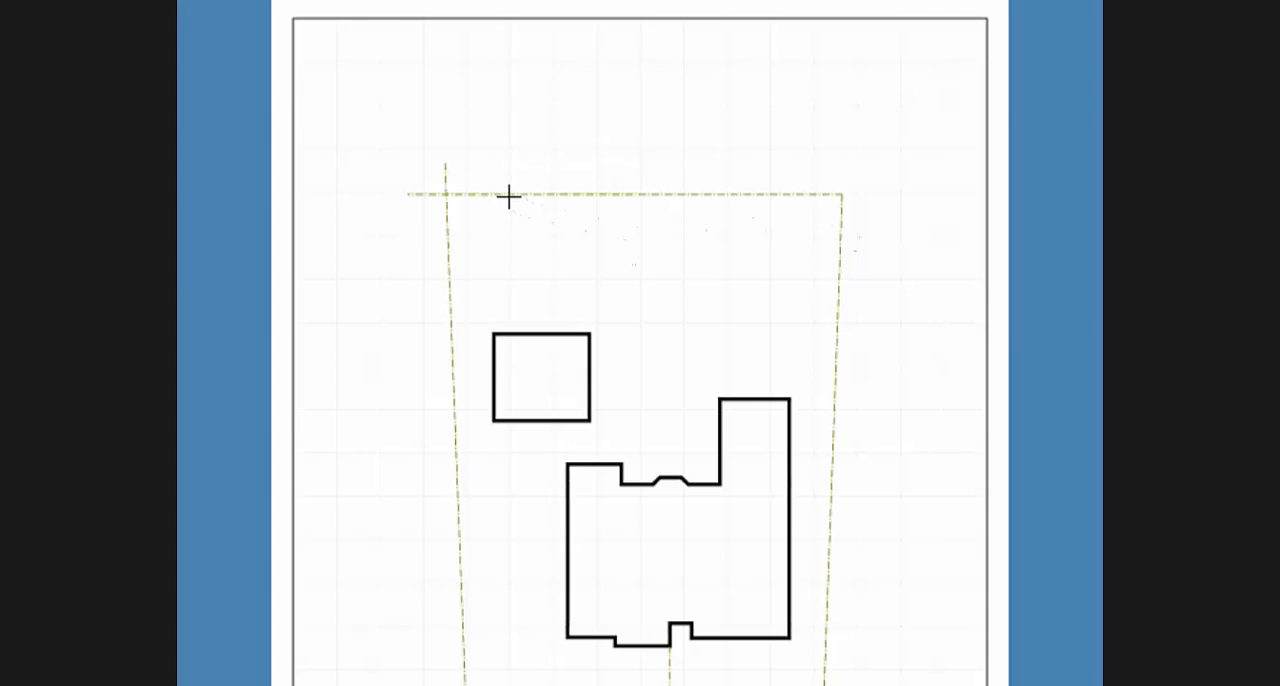
left_click(450, 240)
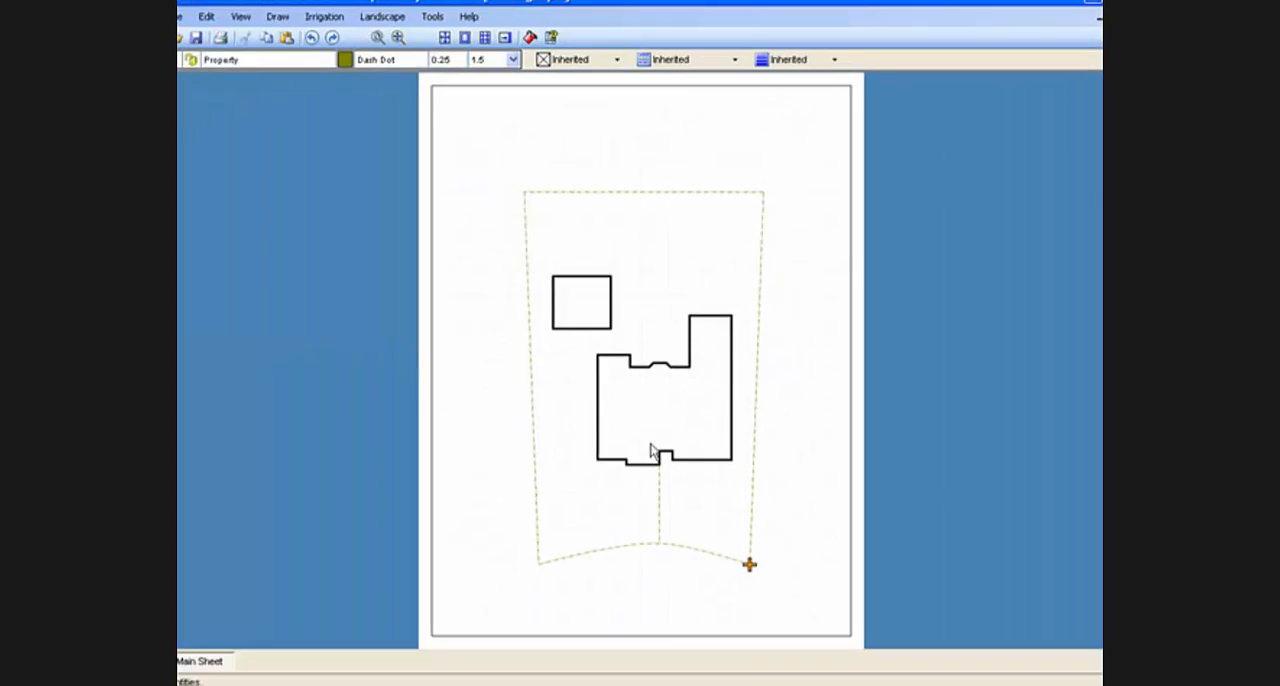
Delete the vertical reference line between the house's front wall and the curved front boundary.
left_click(656, 485)
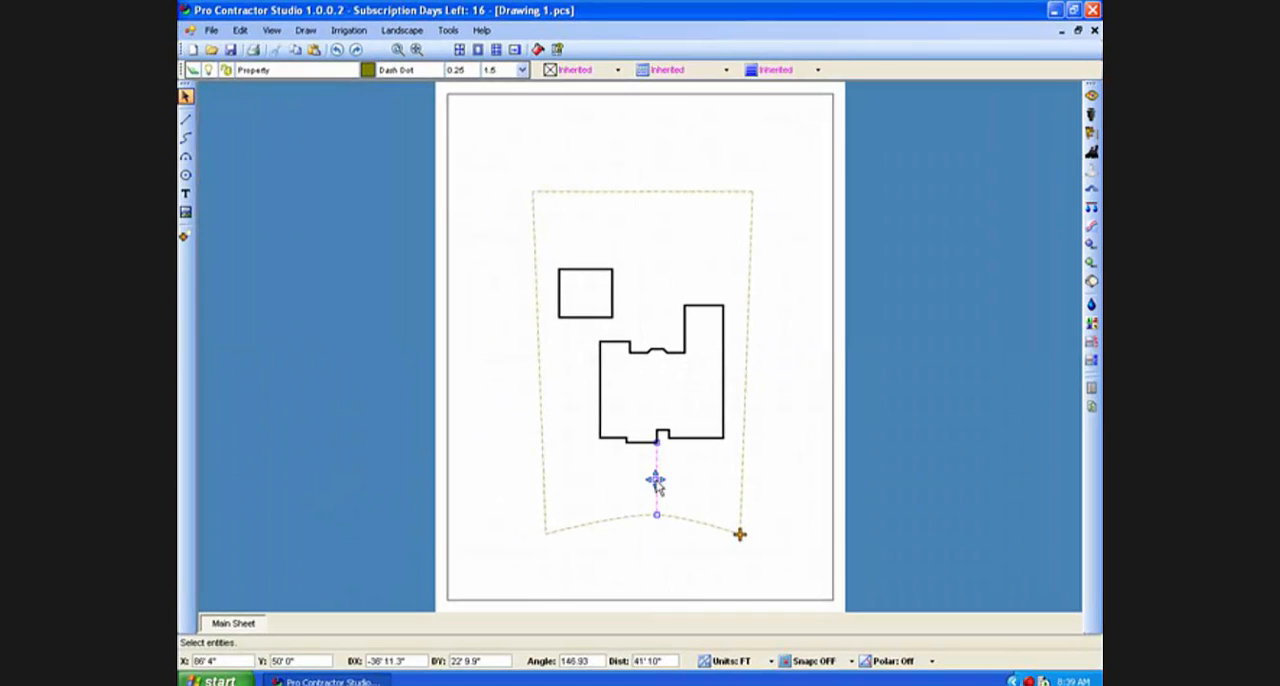
key("Delete")
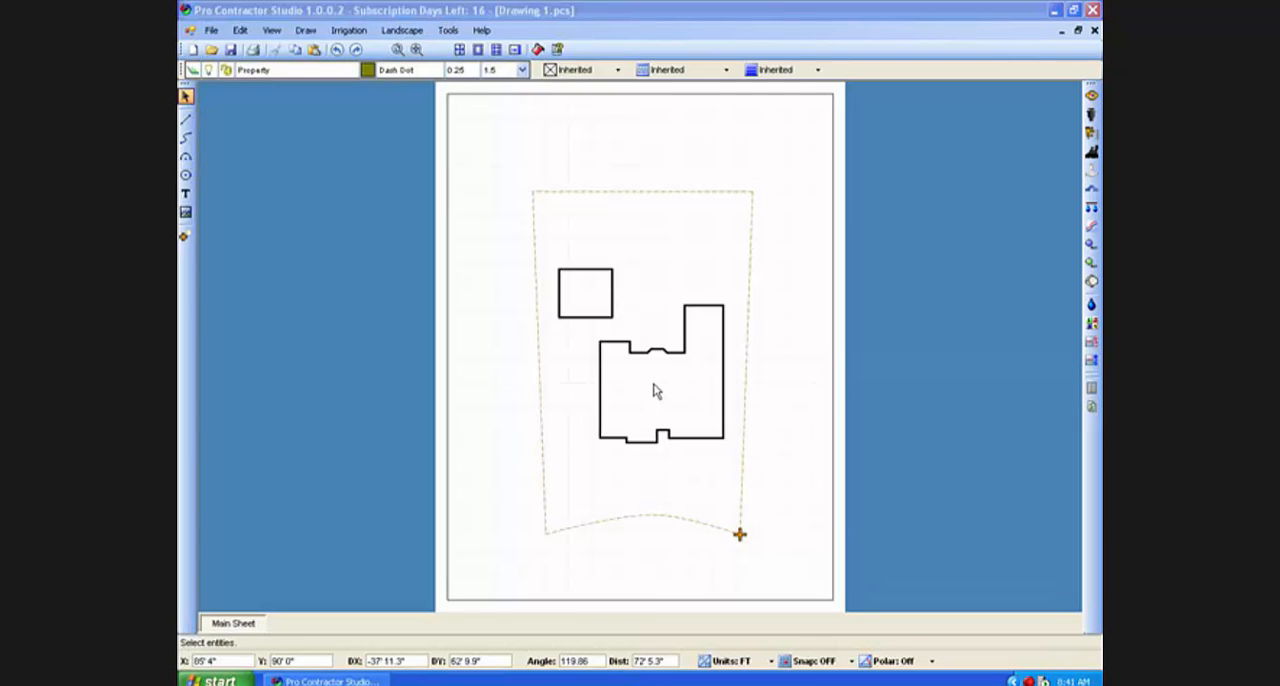
Draw a reference line from the lot's rear-left corner to a point at relative offset DX 11.41, DY -47.9.
left_click(187, 121)
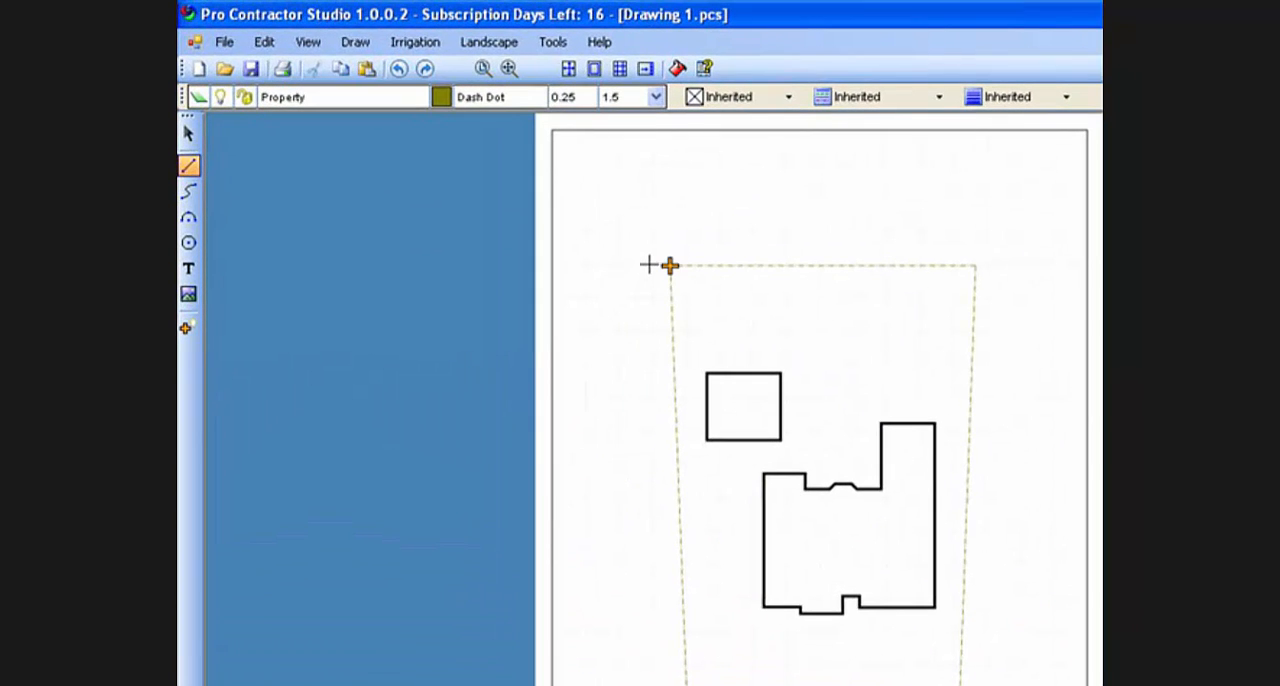
key("r")
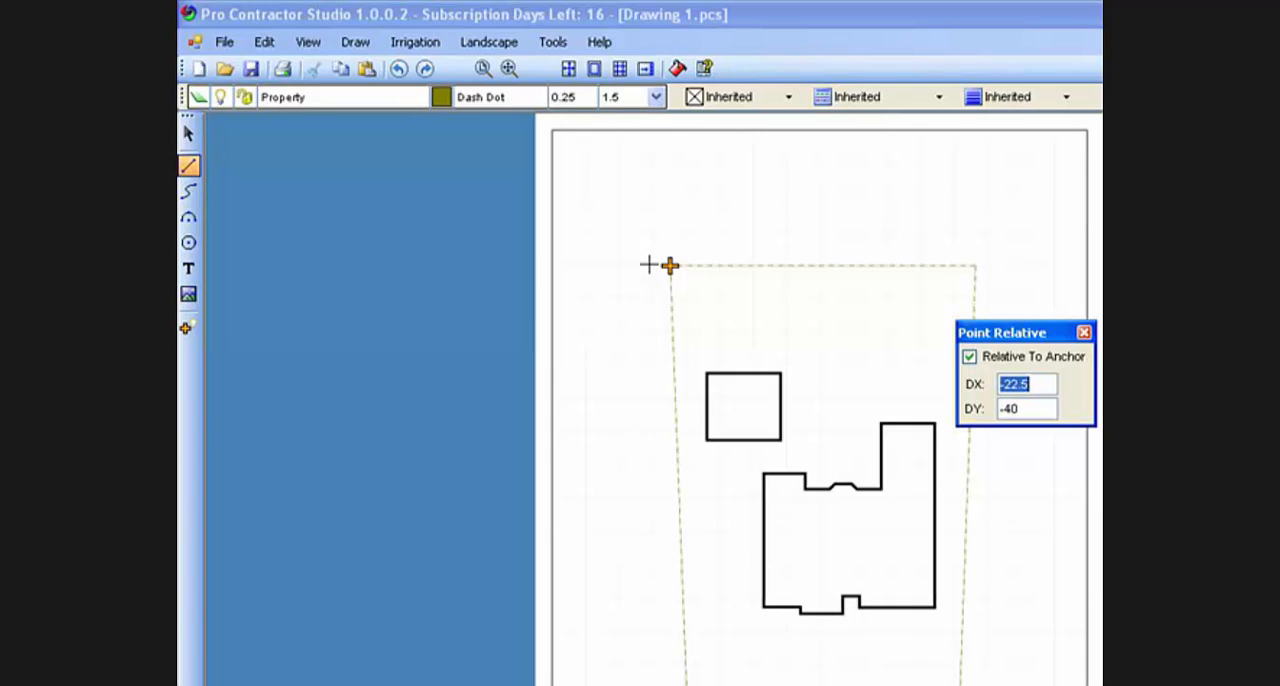
type("11.41")
key("Tab")
key("BackSpace")
key("BackSpace")
type("47.9")
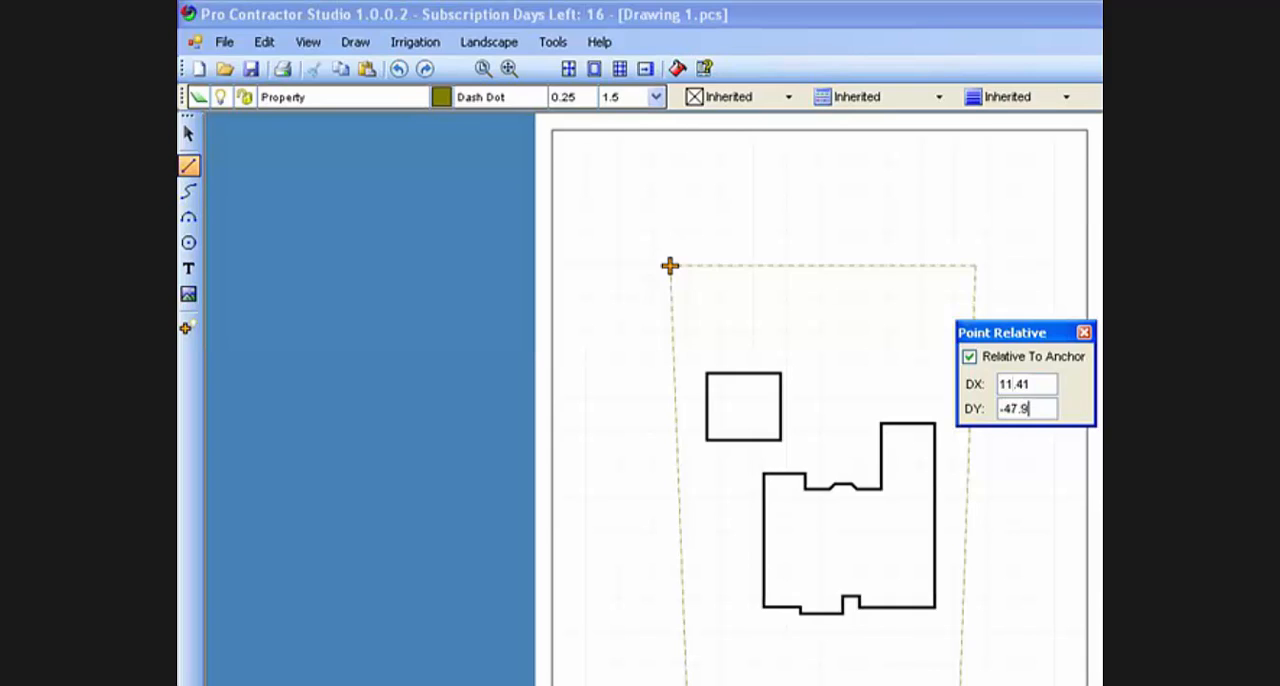
key("Return")
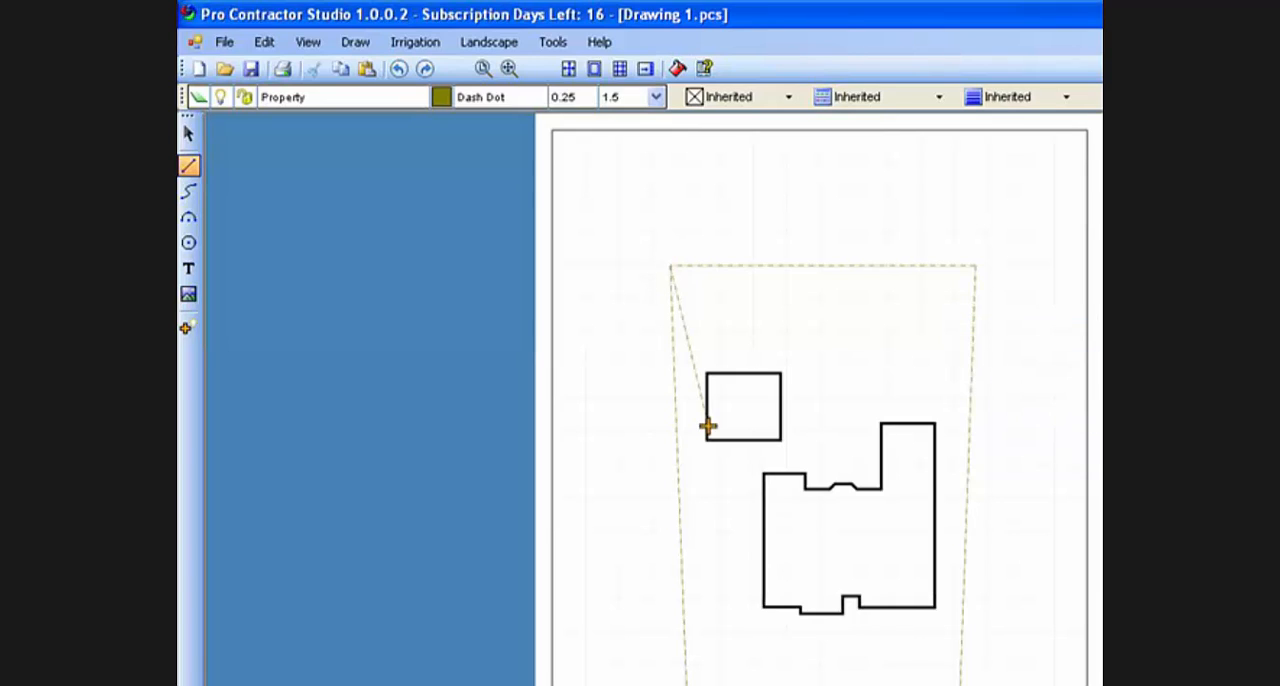
key("Escape")
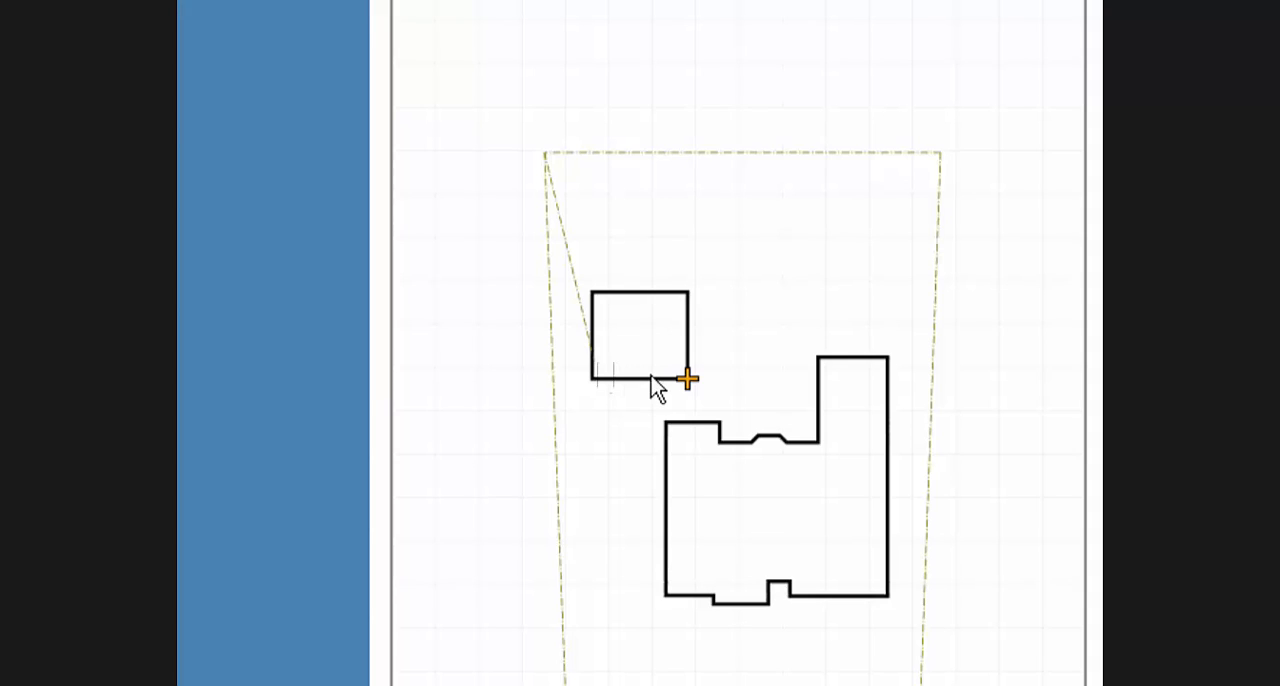
Rotate the small detached building by -11 degrees about its lower-right corner, and delete the diagonal reference line from the rear-left lot corner.
left_click(684, 390)
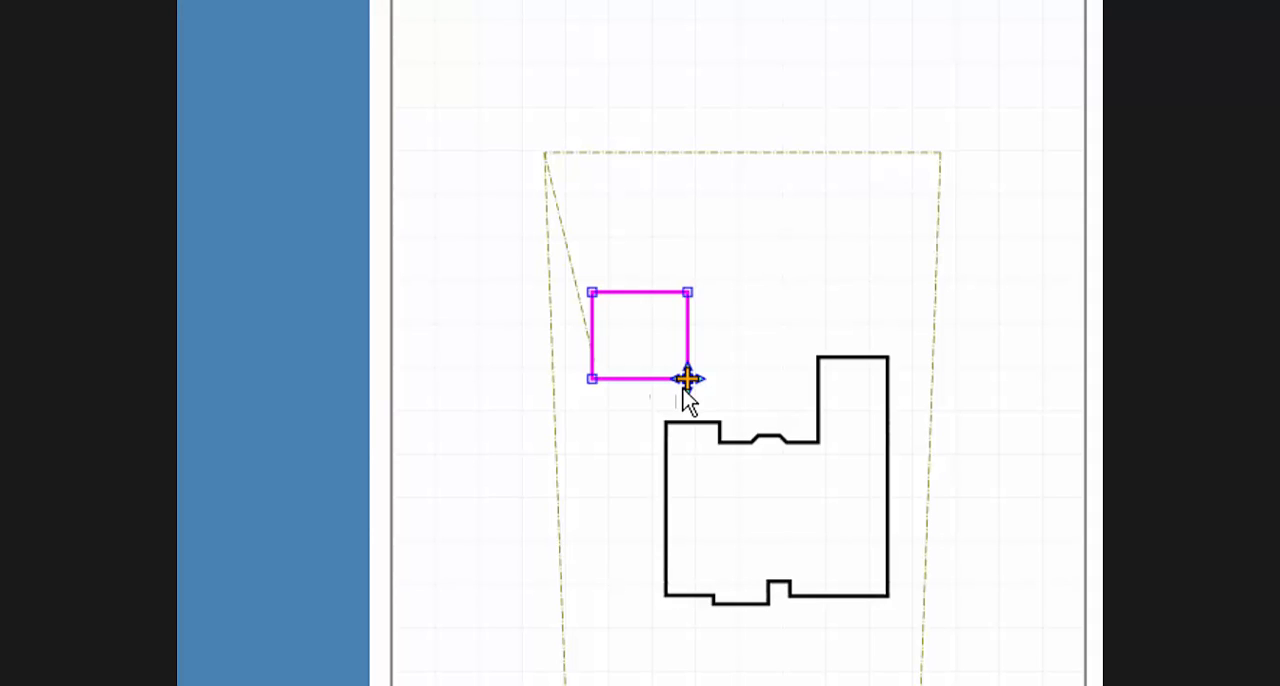
key("r")
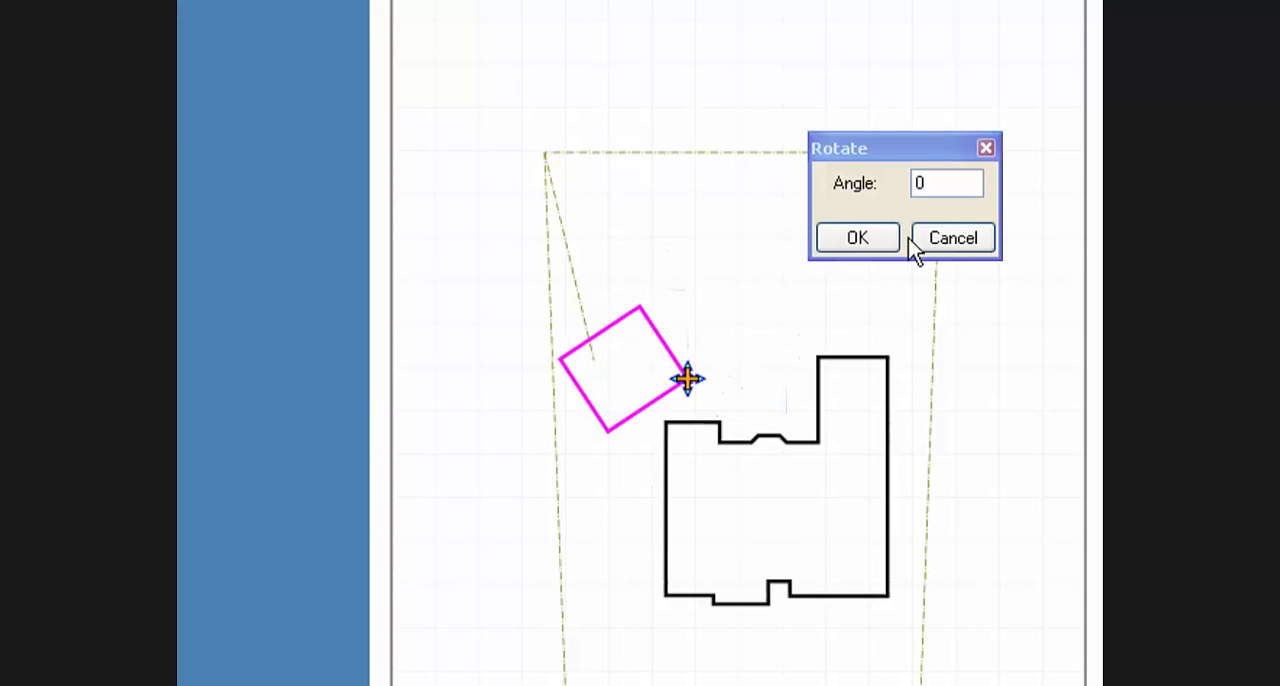
left_click(912, 183)
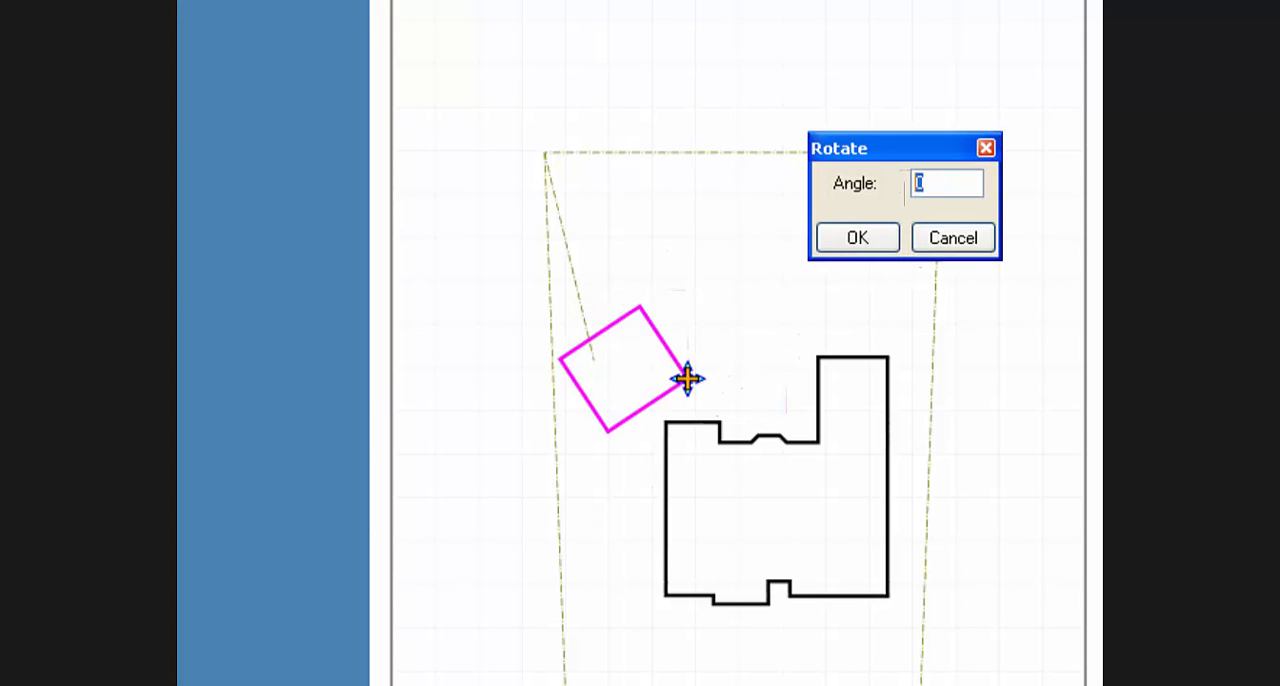
type("-11")
left_click(858, 238)
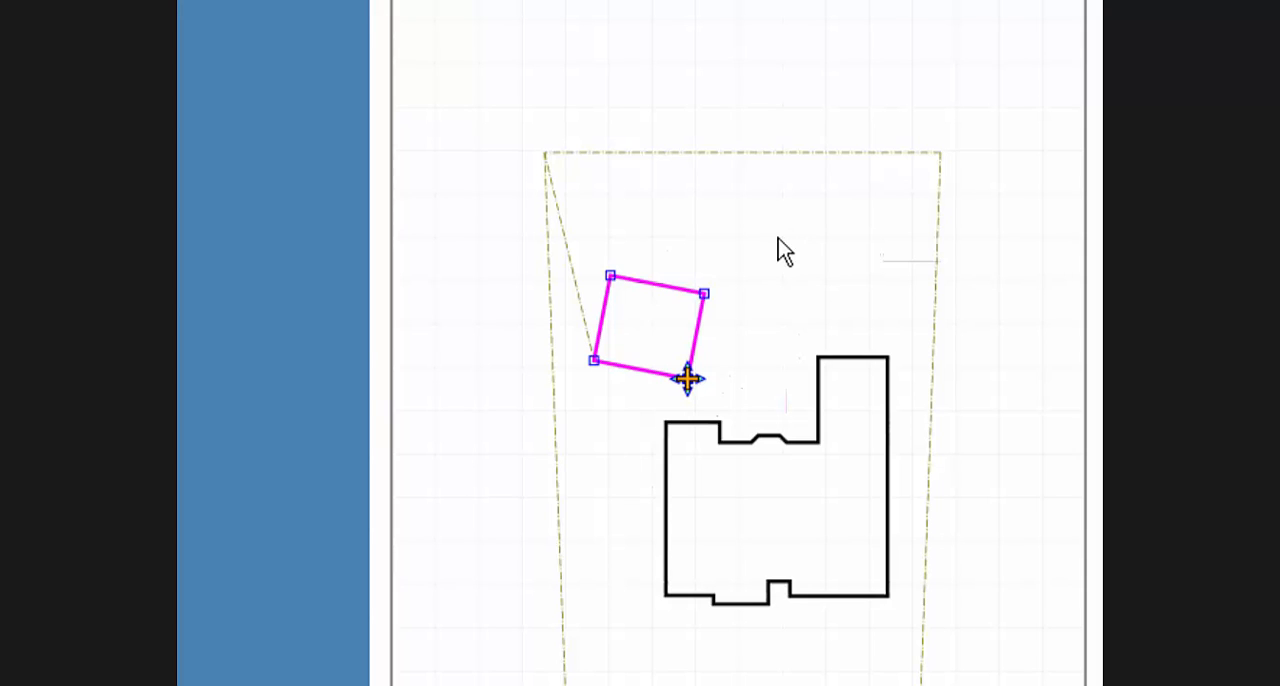
left_click(573, 280)
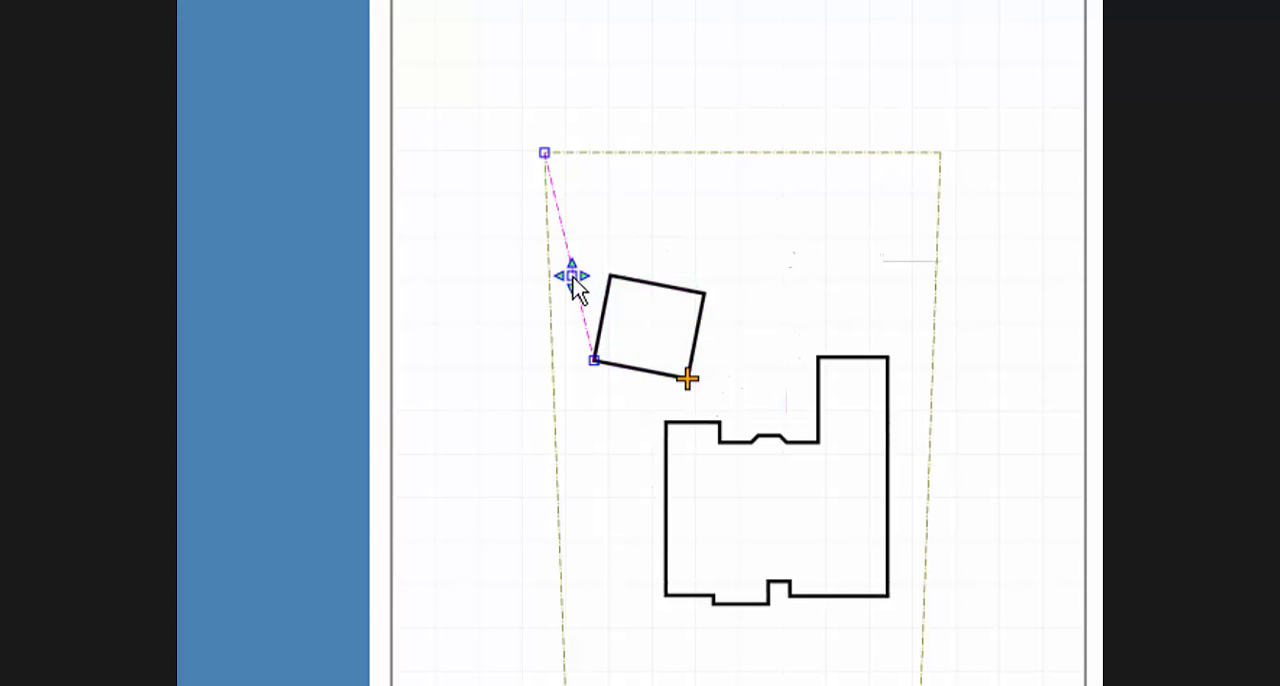
key("Delete")
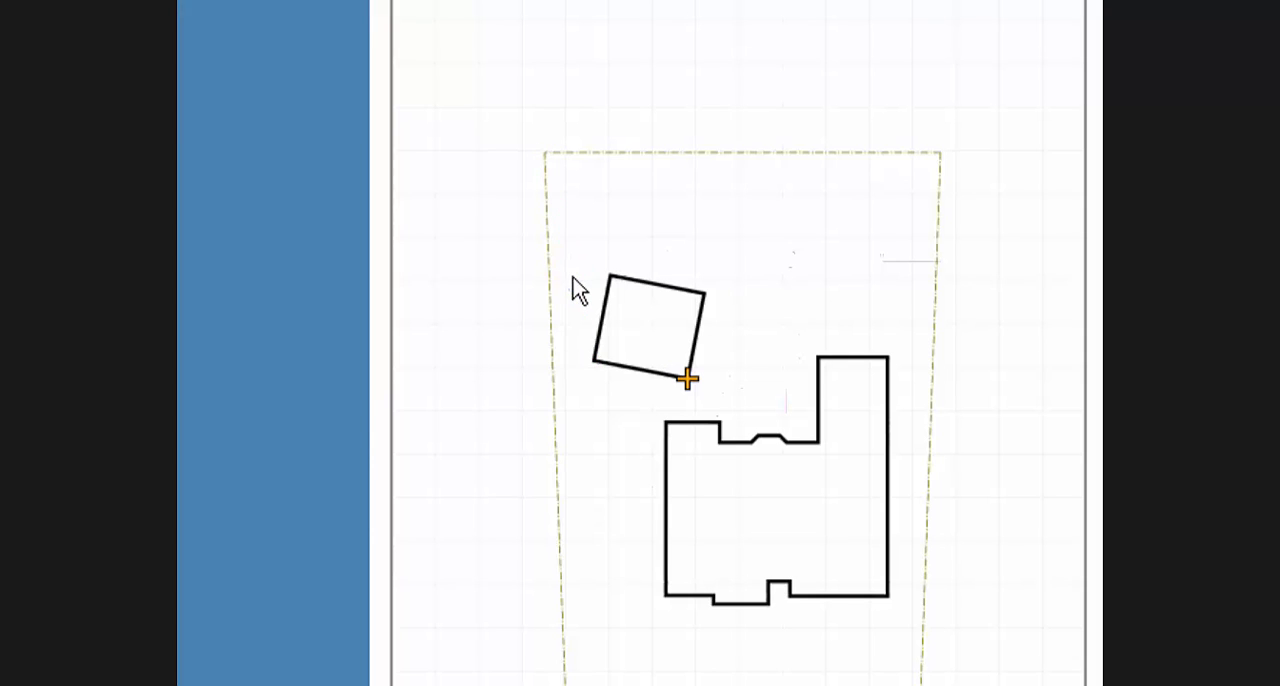